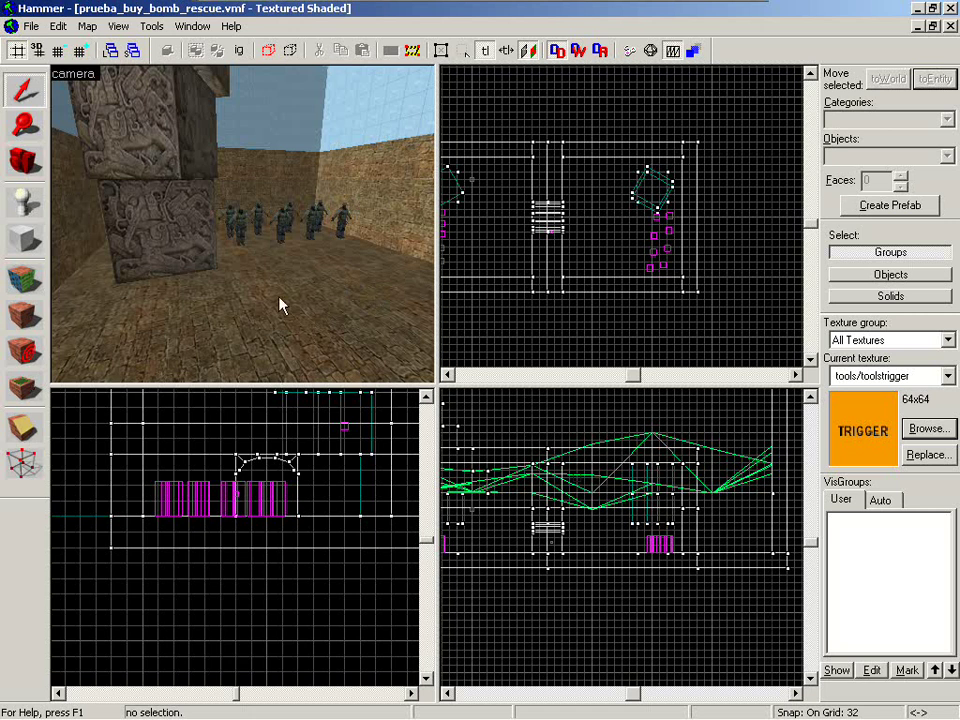
Create a trigger-textured block 288 wide, 512 long and 127 high around the counter-terrorist spawn points.
left_click(37, 250)
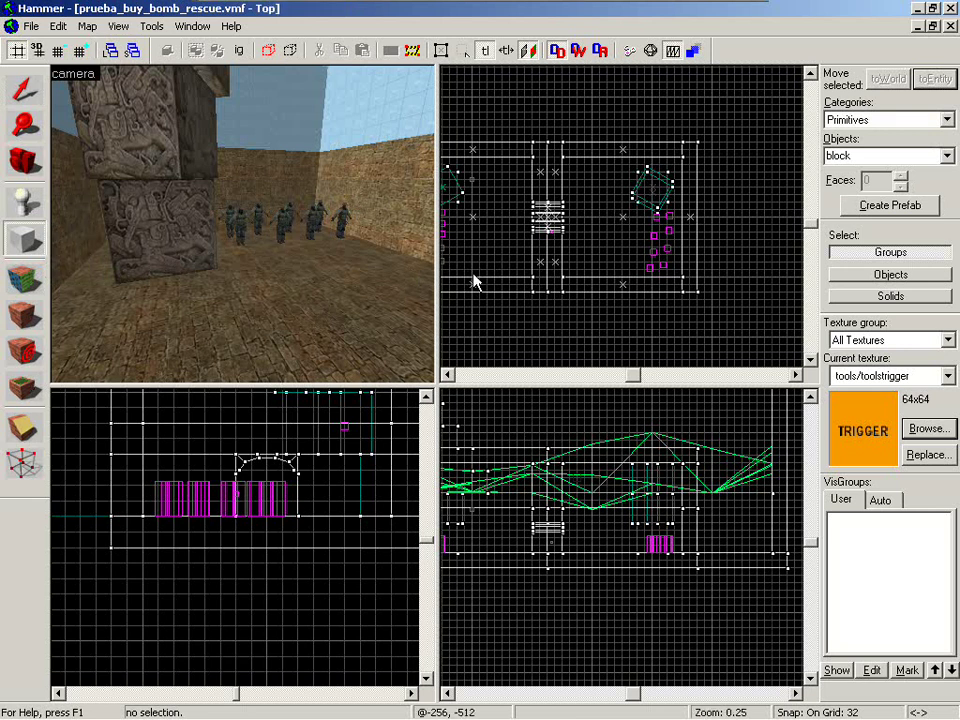
left_click(26, 92)
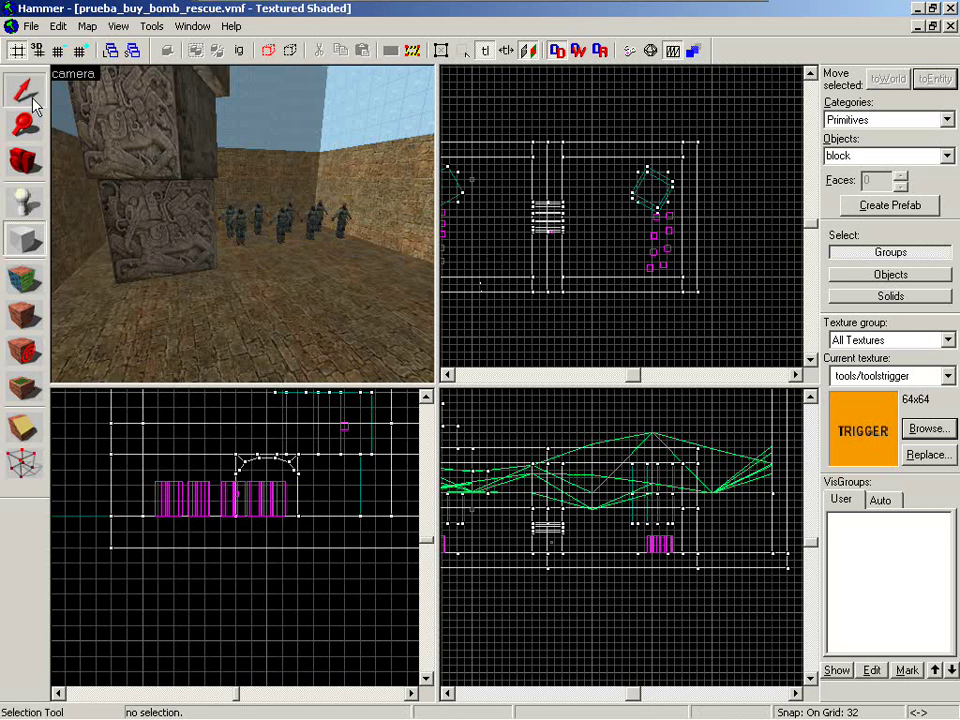
left_click(281, 224)
left_click(24, 238)
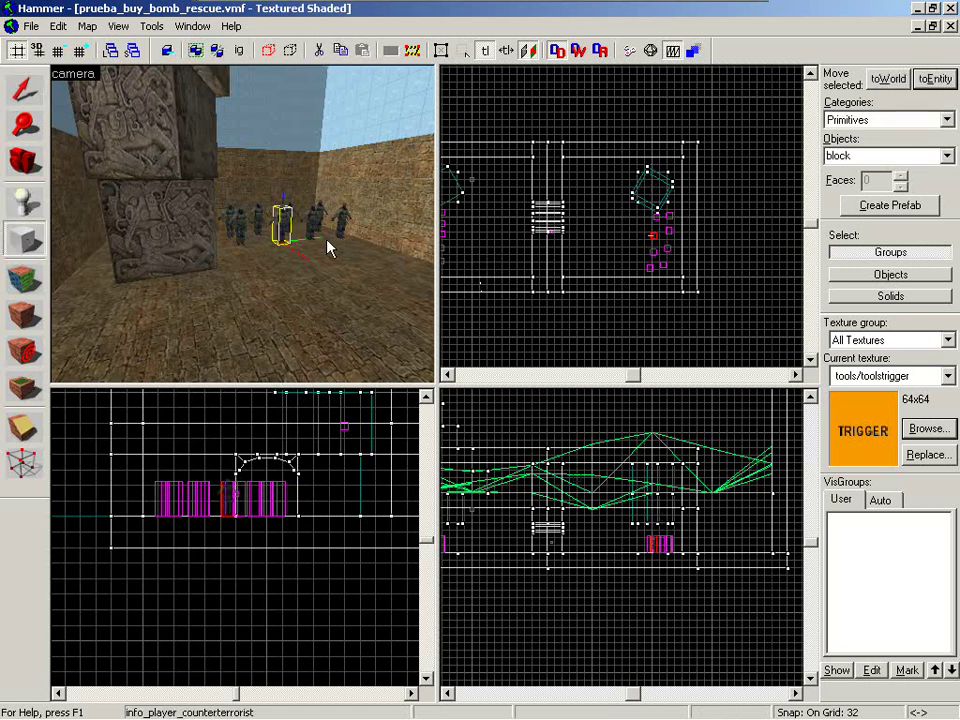
key("w")
key("d")
key("w")
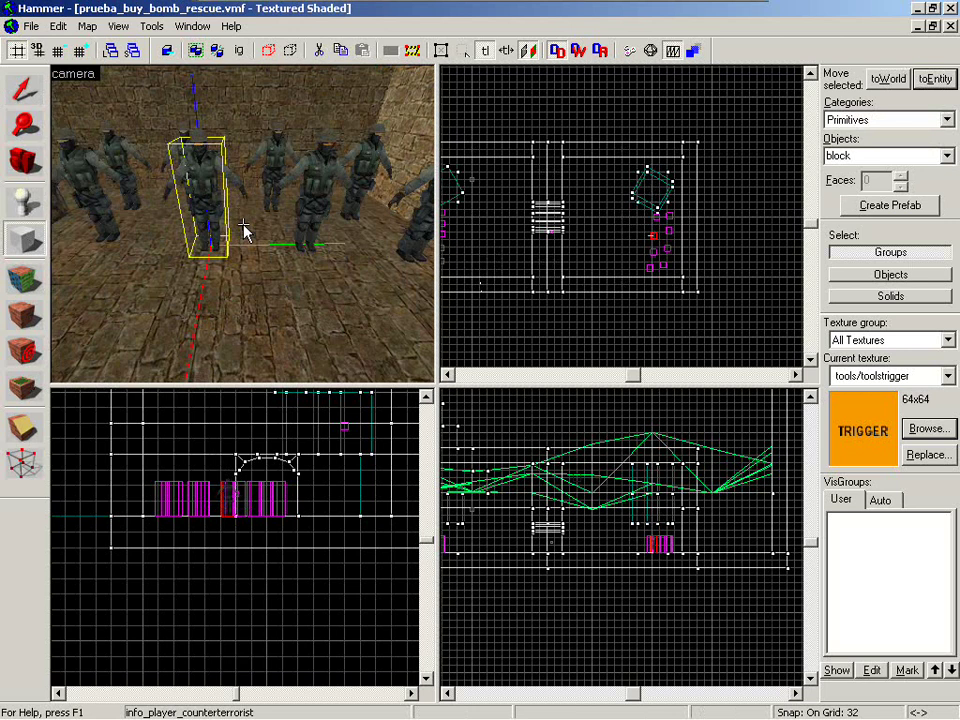
key("s")
key("d")
key("z")
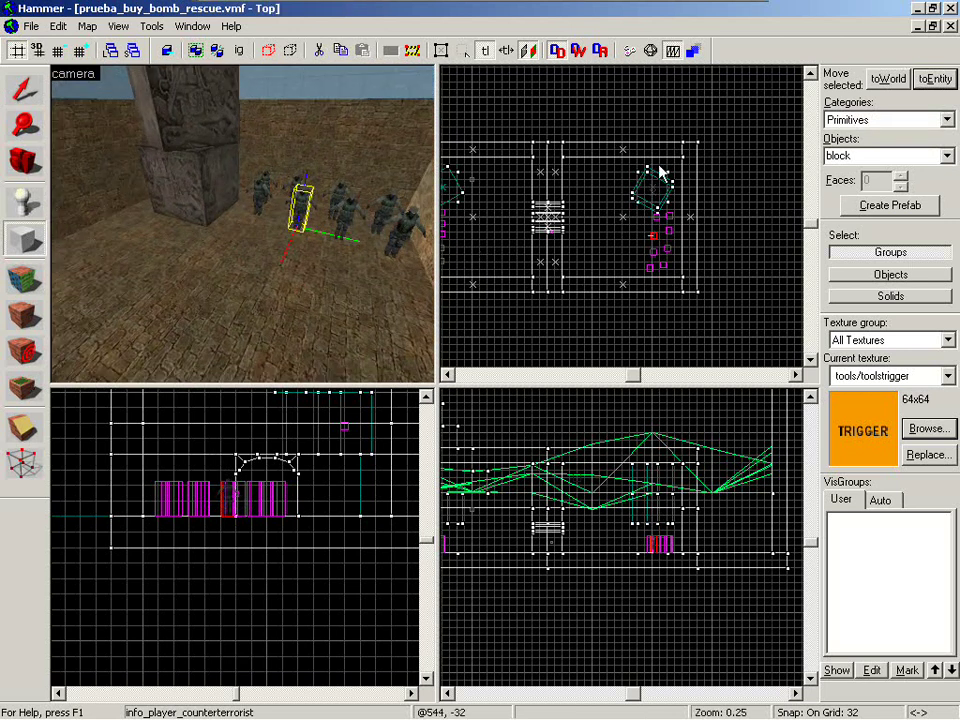
left_click_drag(684, 165, 610, 279)
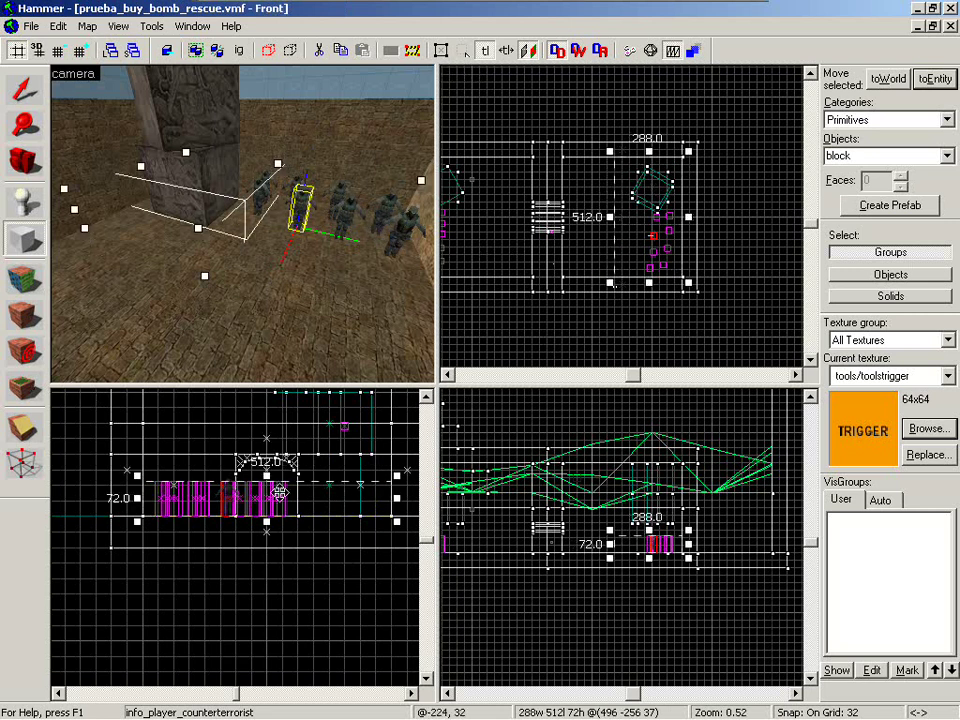
left_click_drag(266, 477, 266, 435)
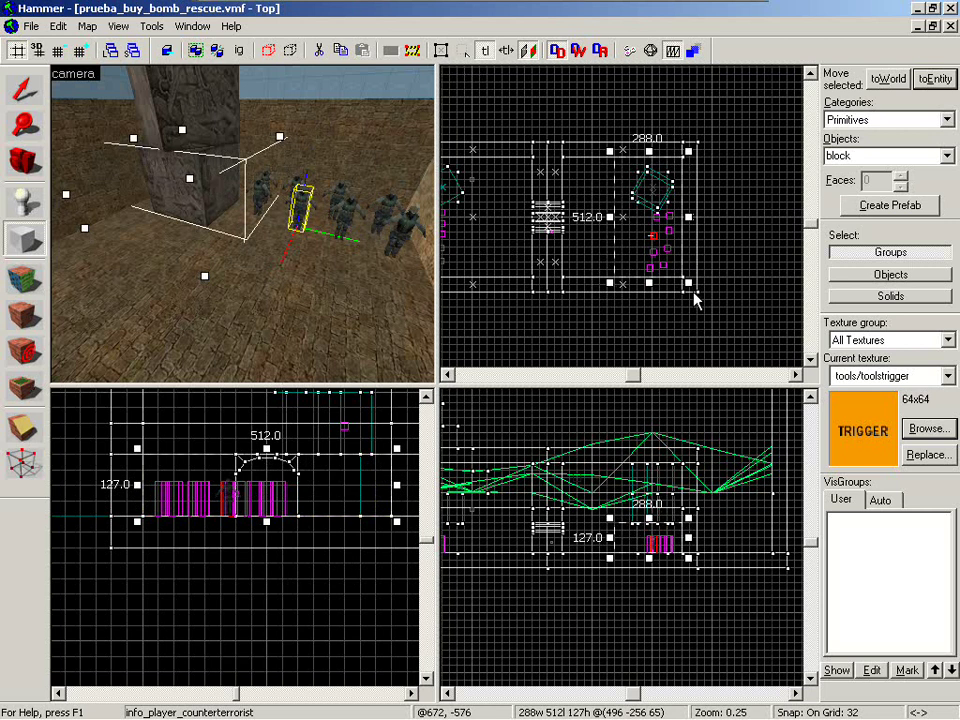
key("Return")
Tie the new trigger block to an entity and set its class to func_buyzone.
left_click(39, 97)
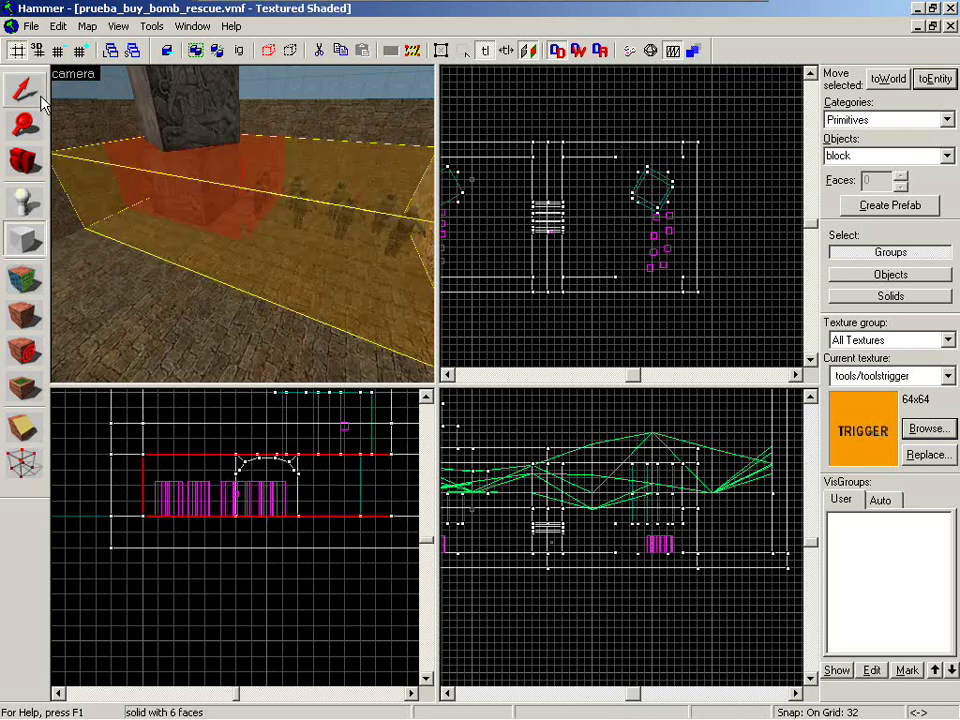
key("z")
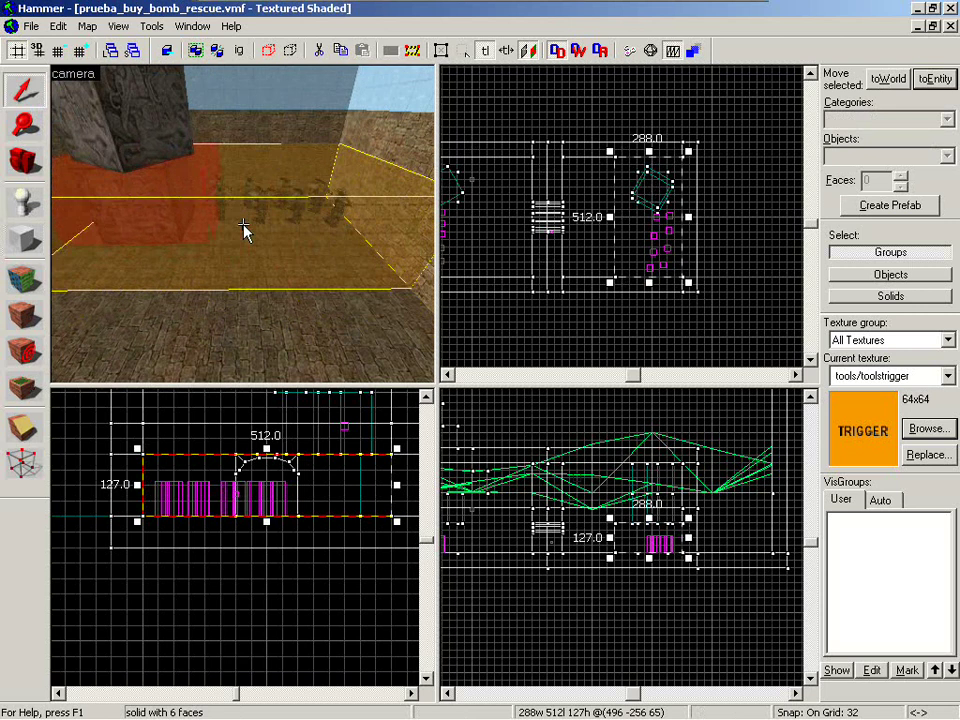
key("z")
key("Escape")
key("z")
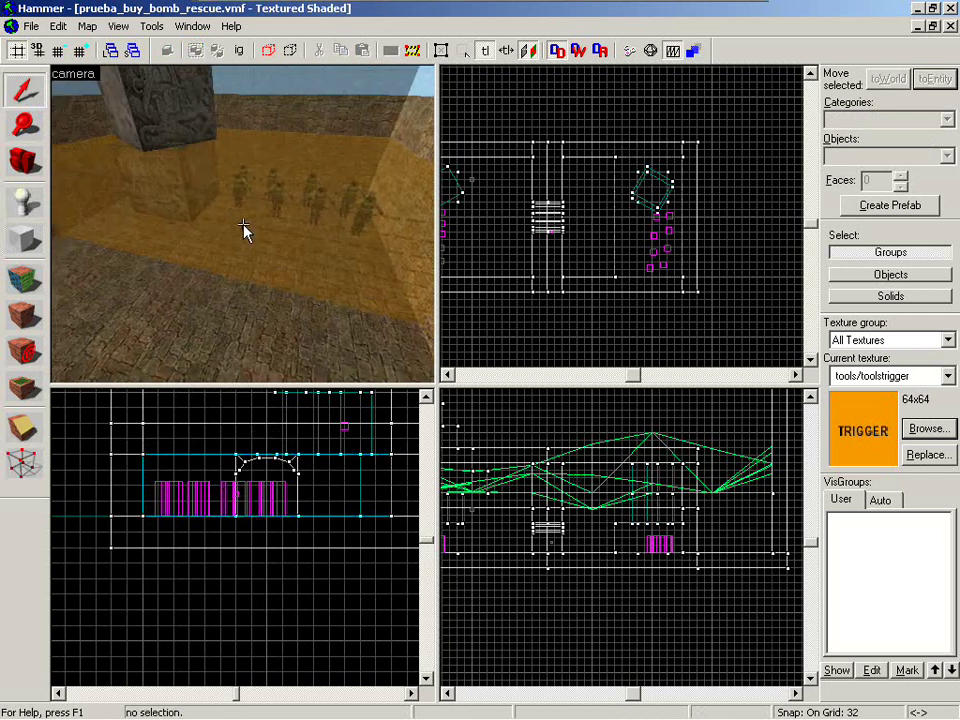
key("z")
left_click(243, 225)
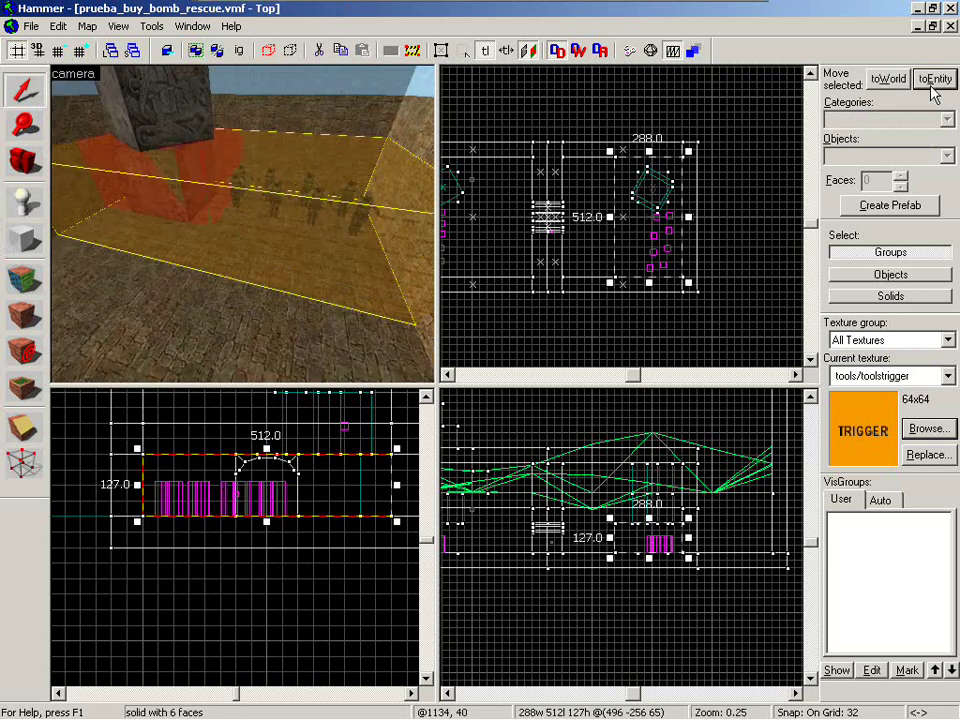
left_click(935, 79)
left_click(438, 222)
scroll(440, 240, "up", 7)
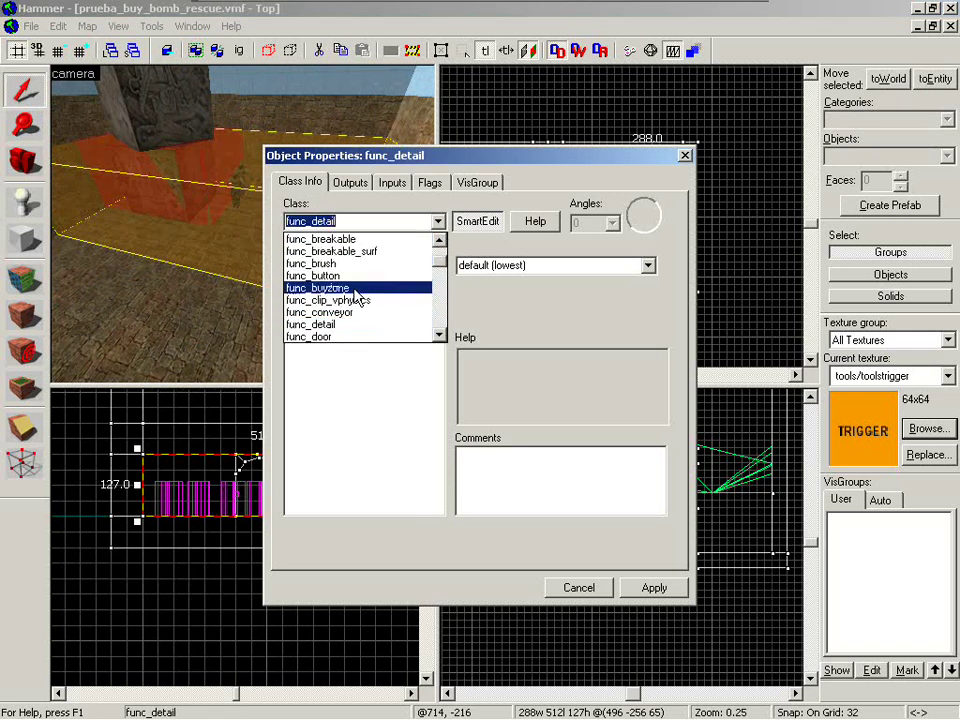
left_click(355, 296)
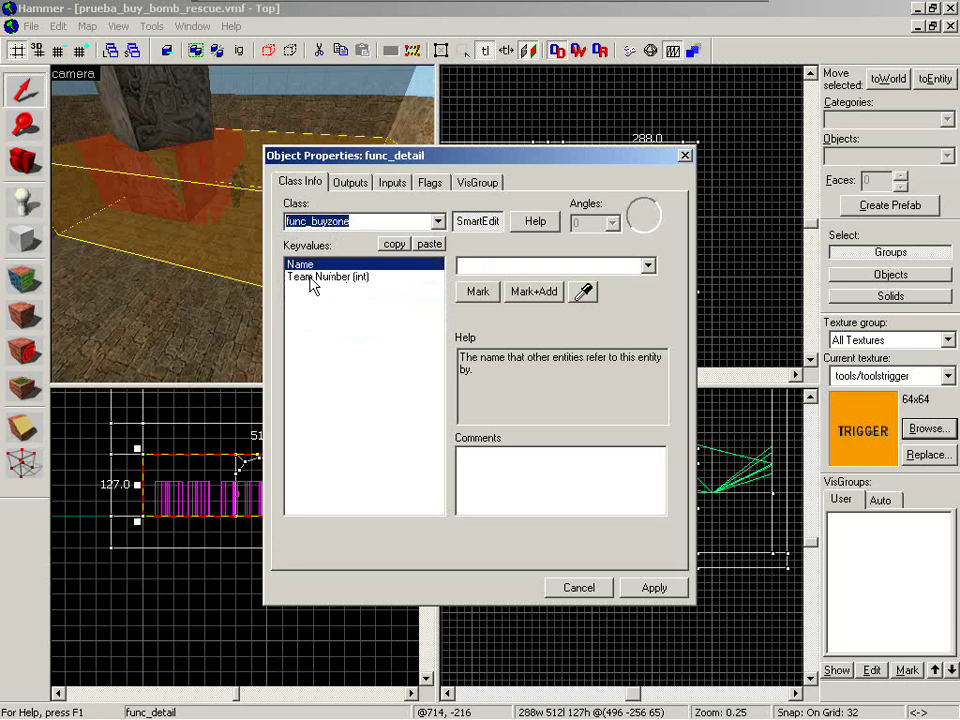
Set the buy zone's Team Number to Counter-Terrorist and apply the properties.
left_click(310, 278)
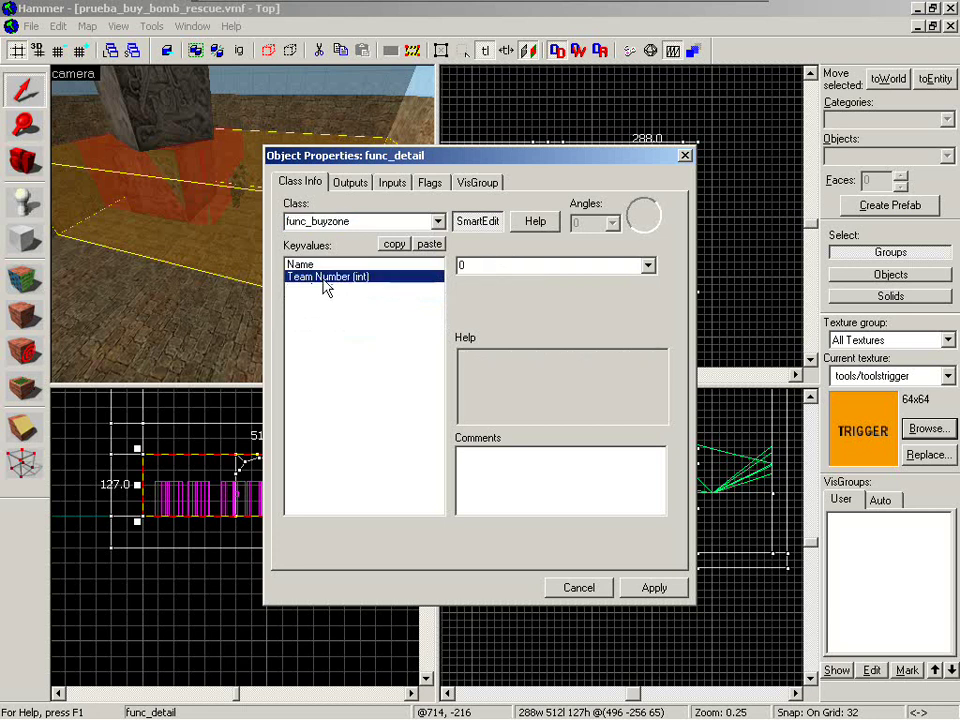
left_click(647, 266)
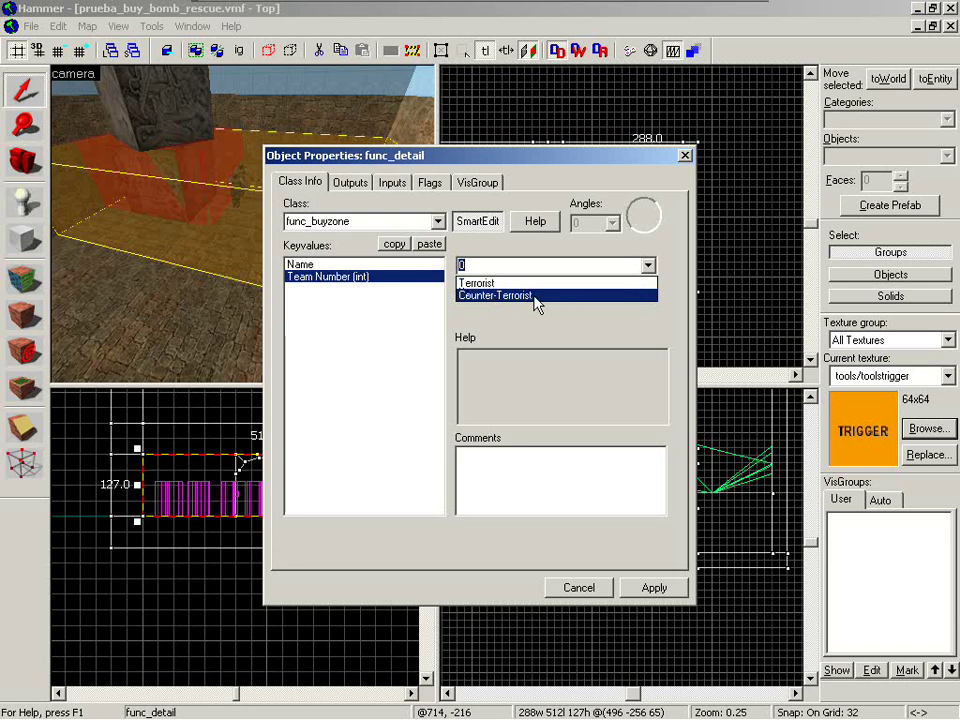
left_click(536, 296)
left_click(655, 588)
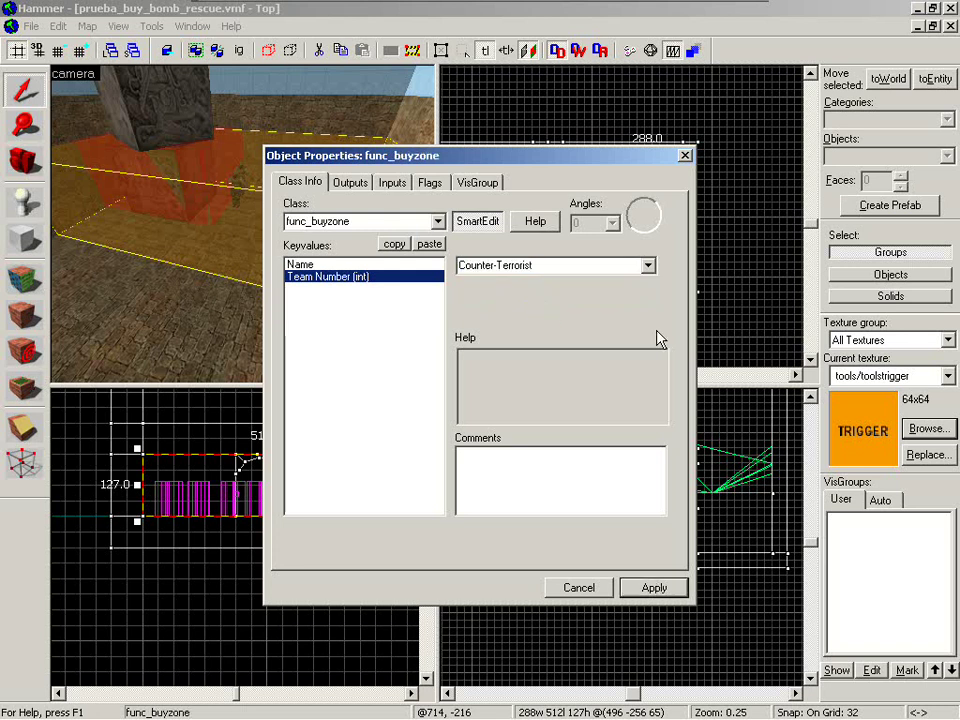
left_click(685, 155)
Copy the counter-terrorist buy zone across the map so the duplicate encloses the opposite team's spawn points.
key("z")
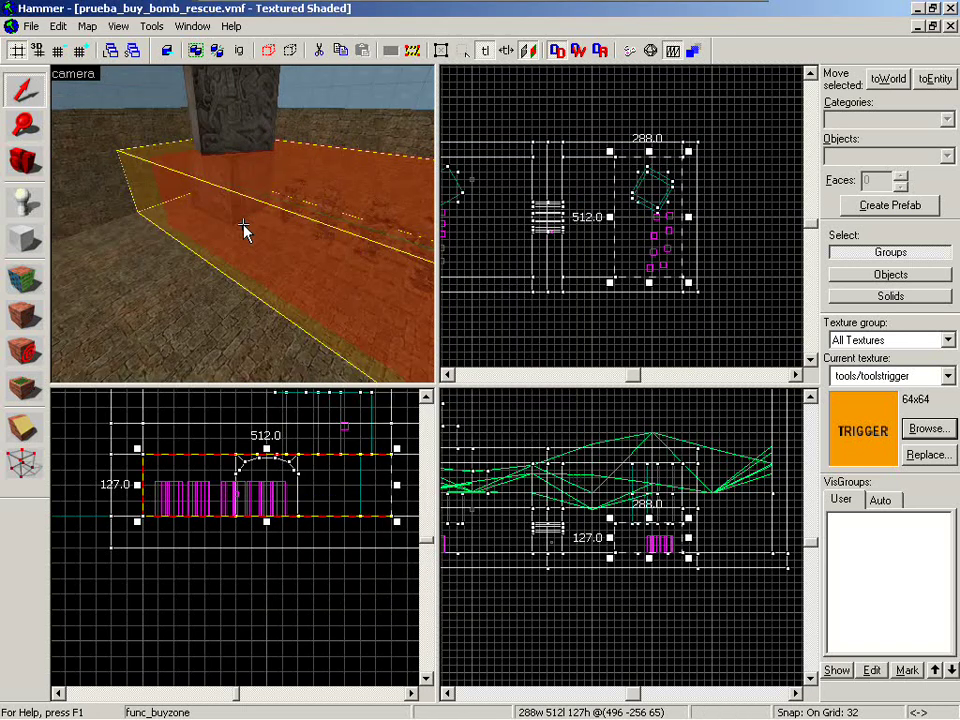
key("w")
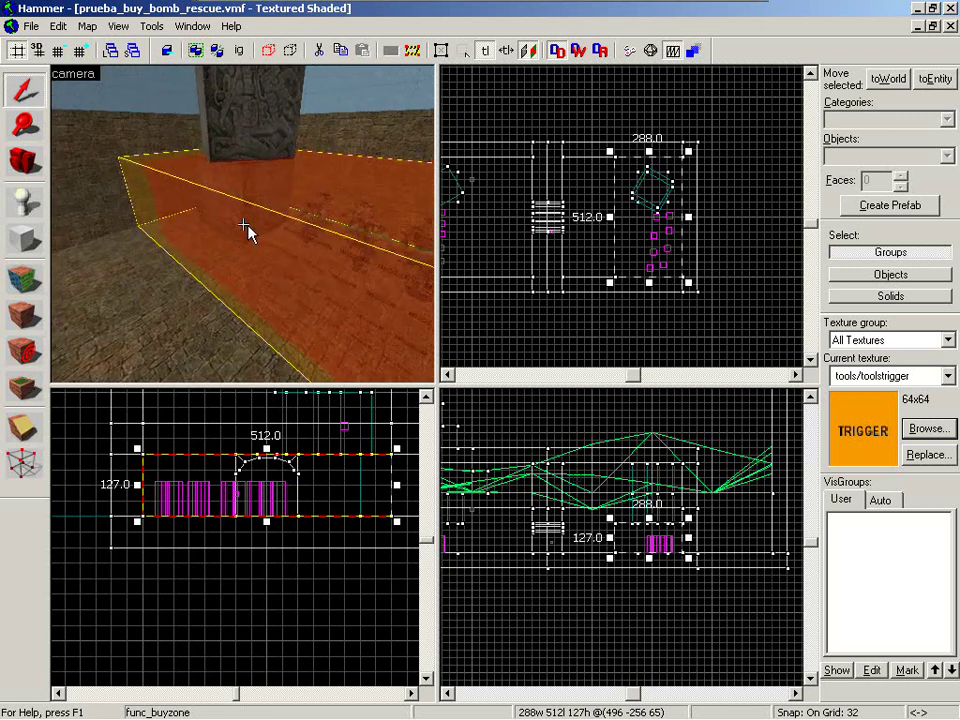
key("a")
key("w")
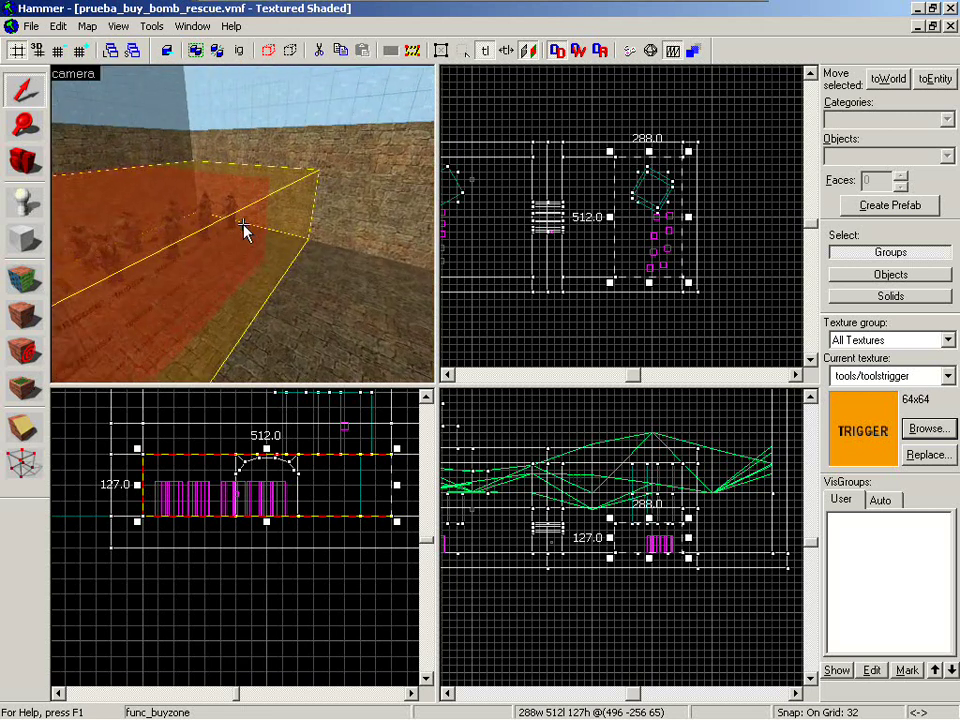
key("d")
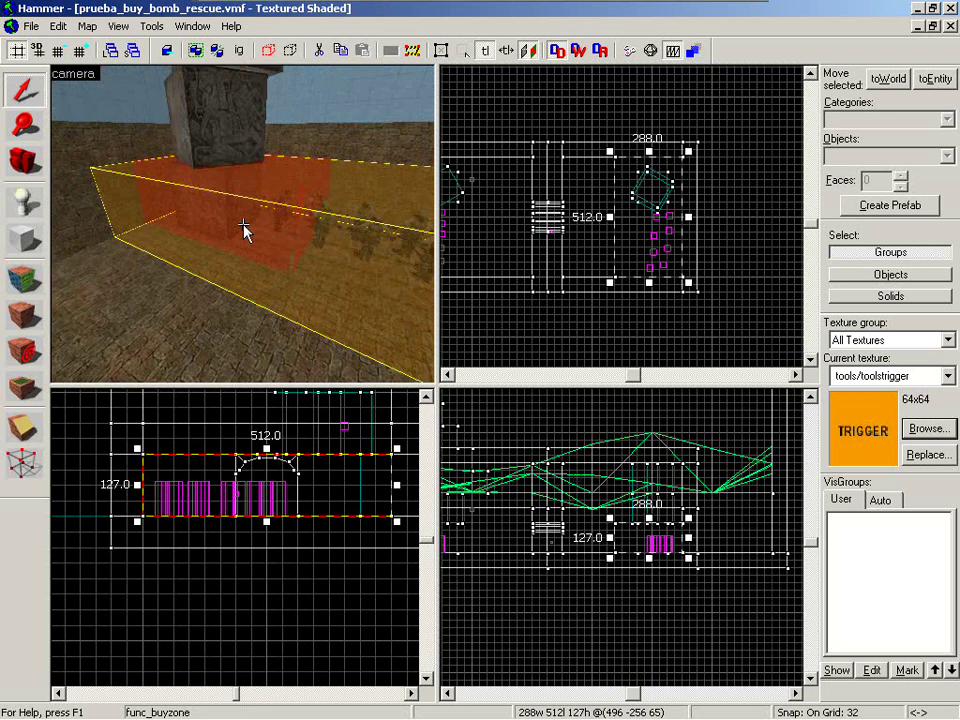
key("z")
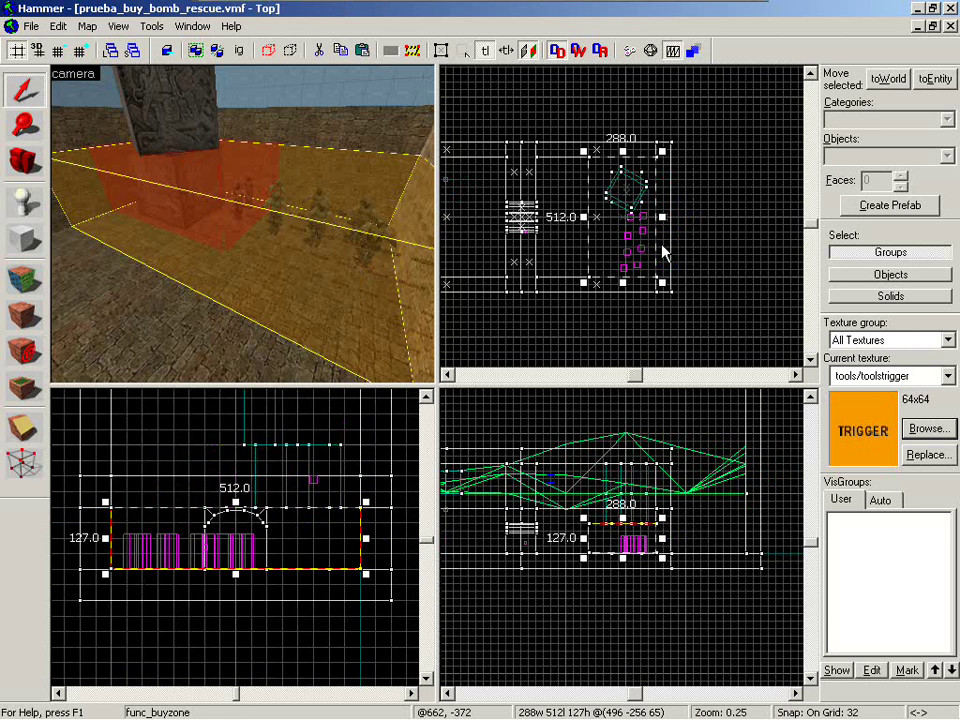
left_click_drag(623, 229, 563, 229)
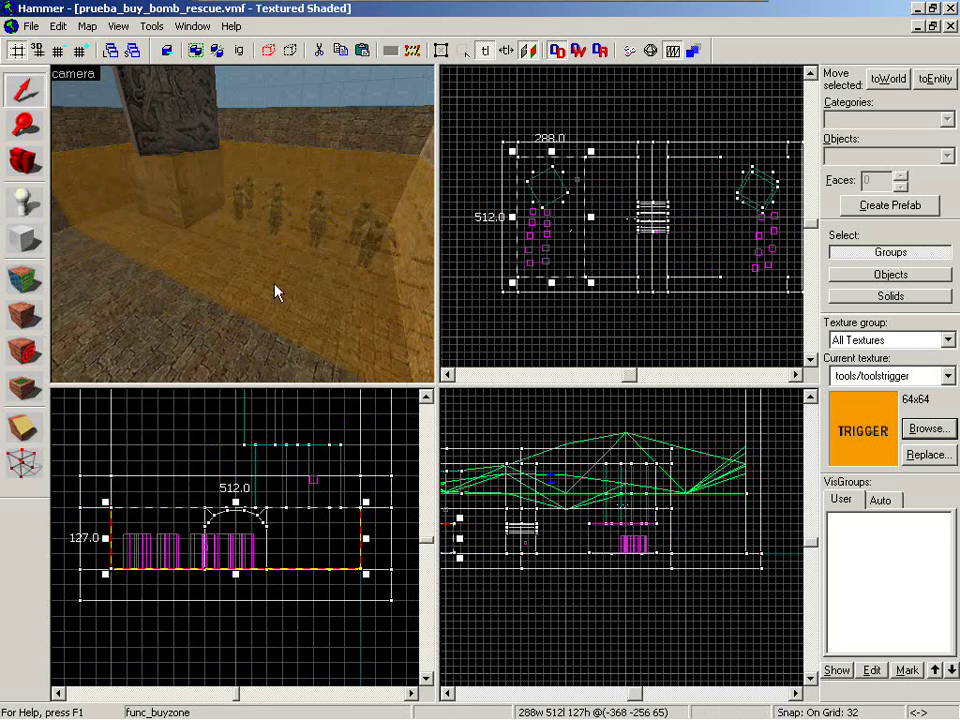
Set the copied buy zone's Team Number to Terrorist and apply the properties.
key("z")
key("w")
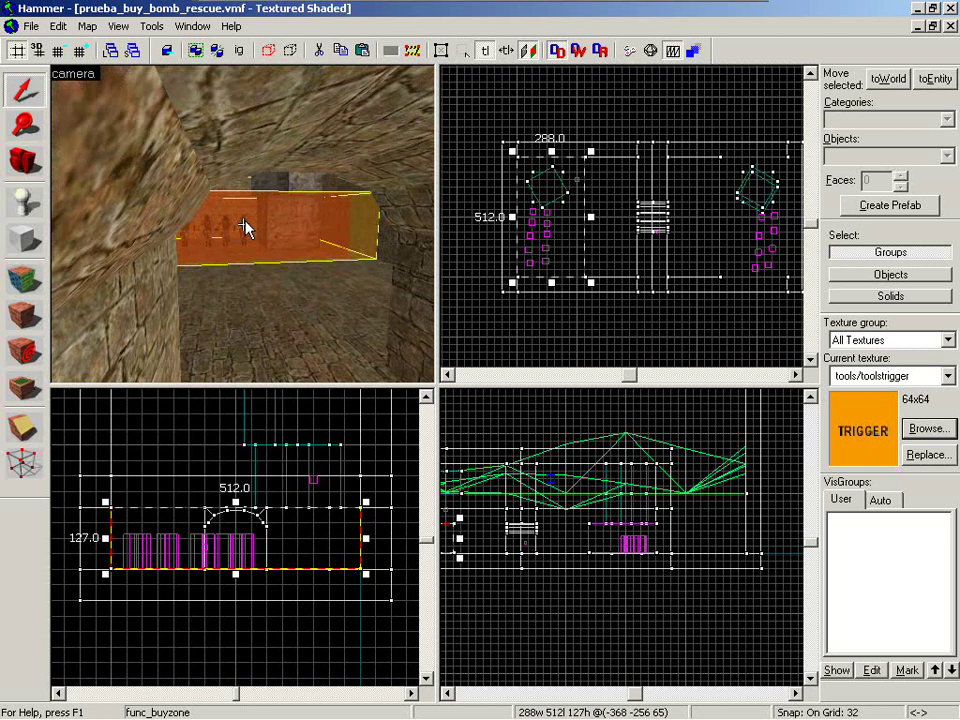
key("s")
key("z")
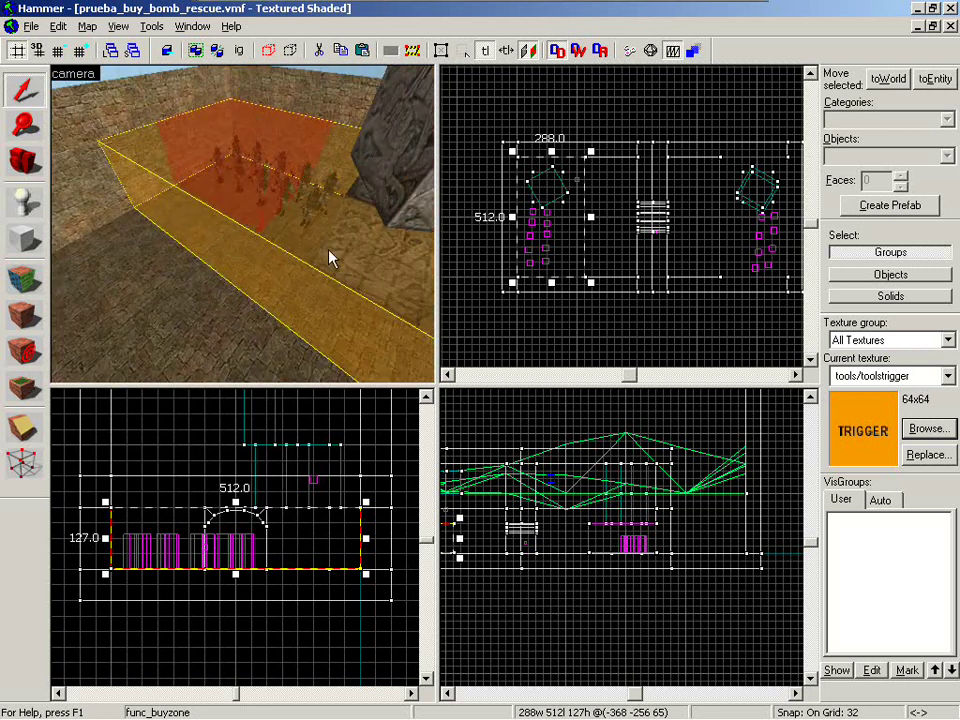
key("alt+Return")
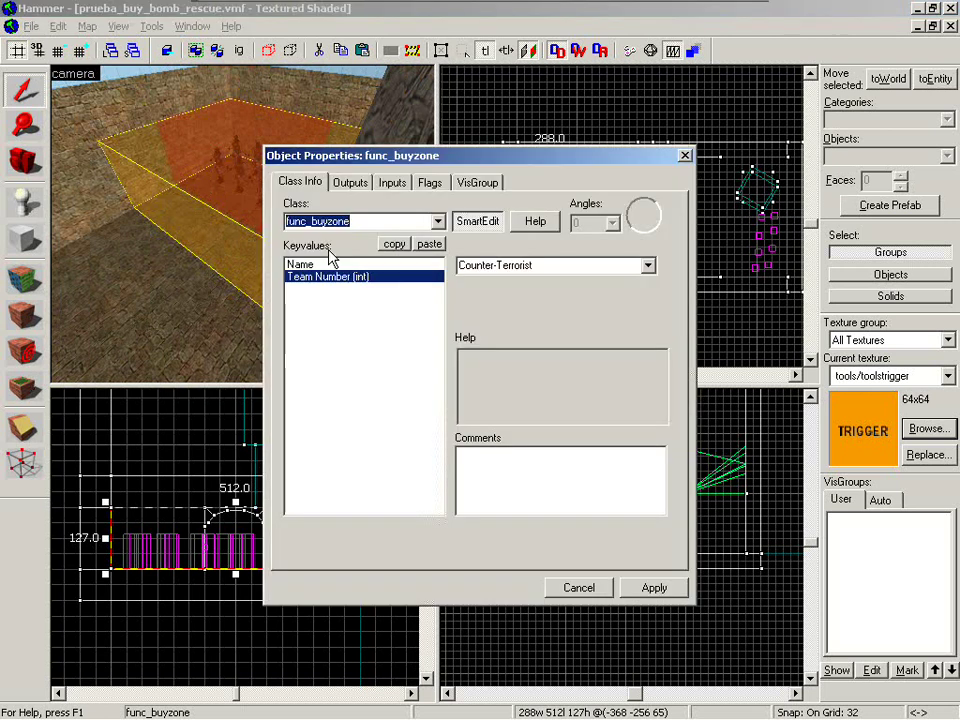
left_click(645, 268)
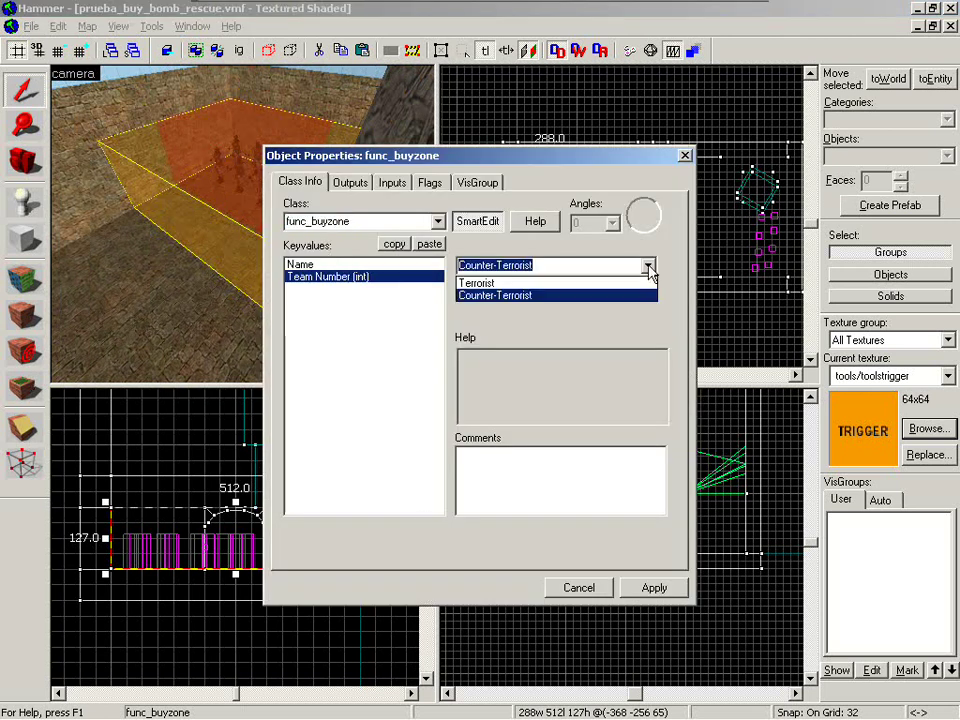
left_click(511, 284)
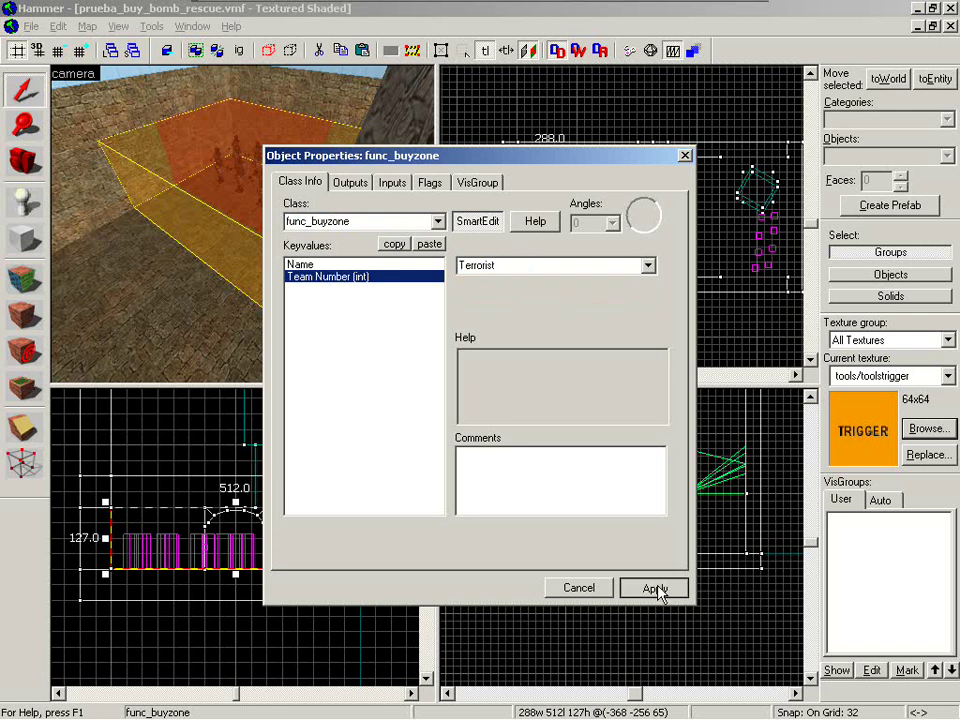
left_click(657, 590)
left_click(685, 155)
Create a trigger block 128 wide, 128 long and 127 high inside the arched passage marked A.
key("z")
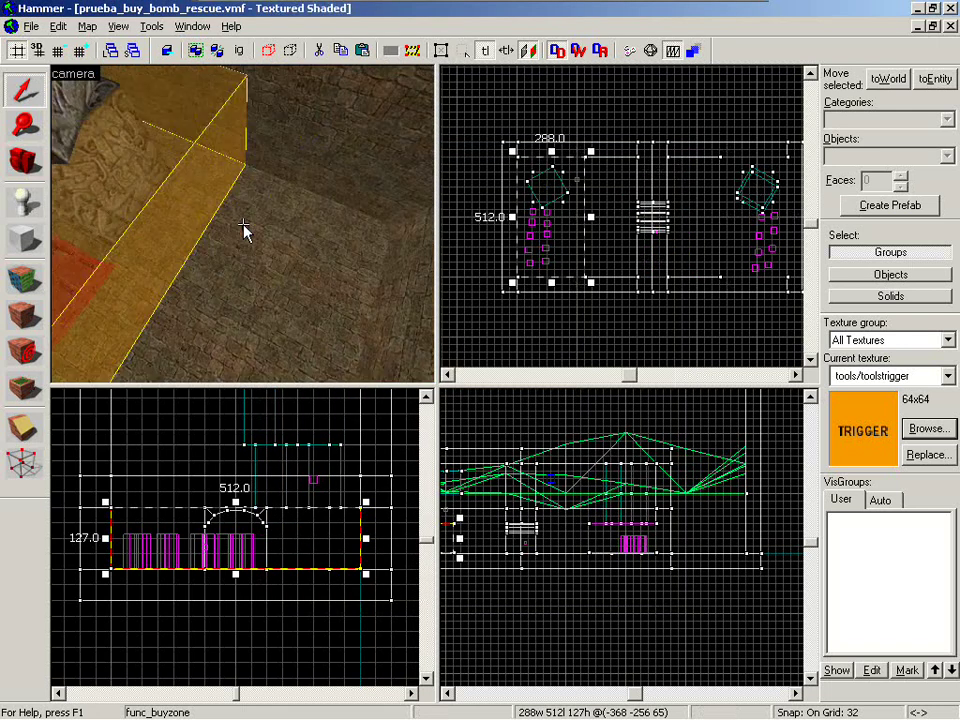
key("w")
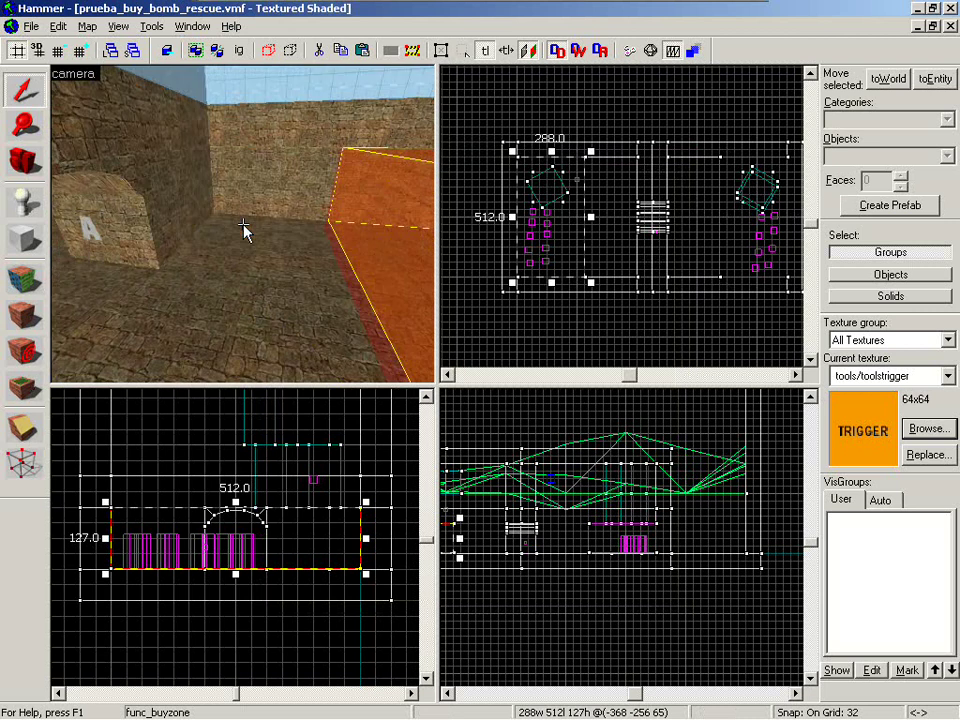
key("w")
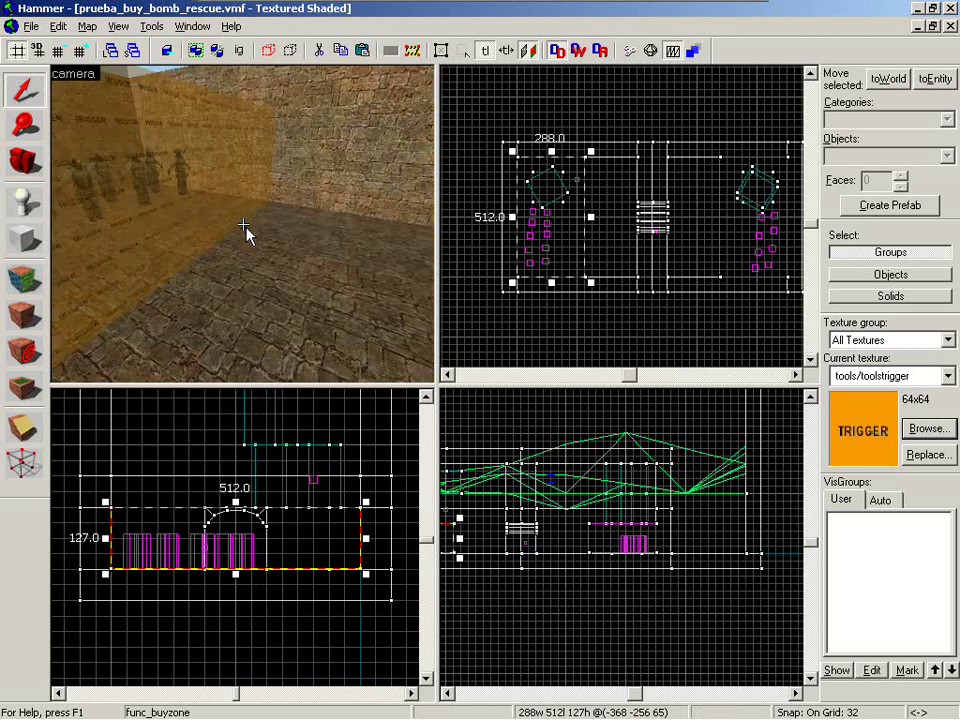
key("w")
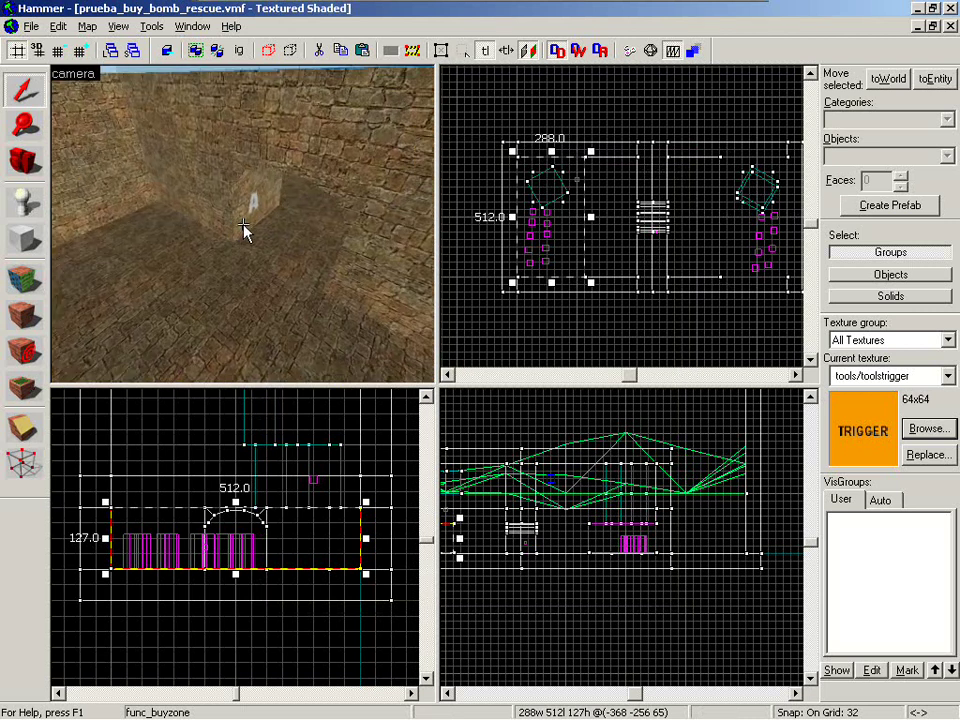
key("w")
key("z")
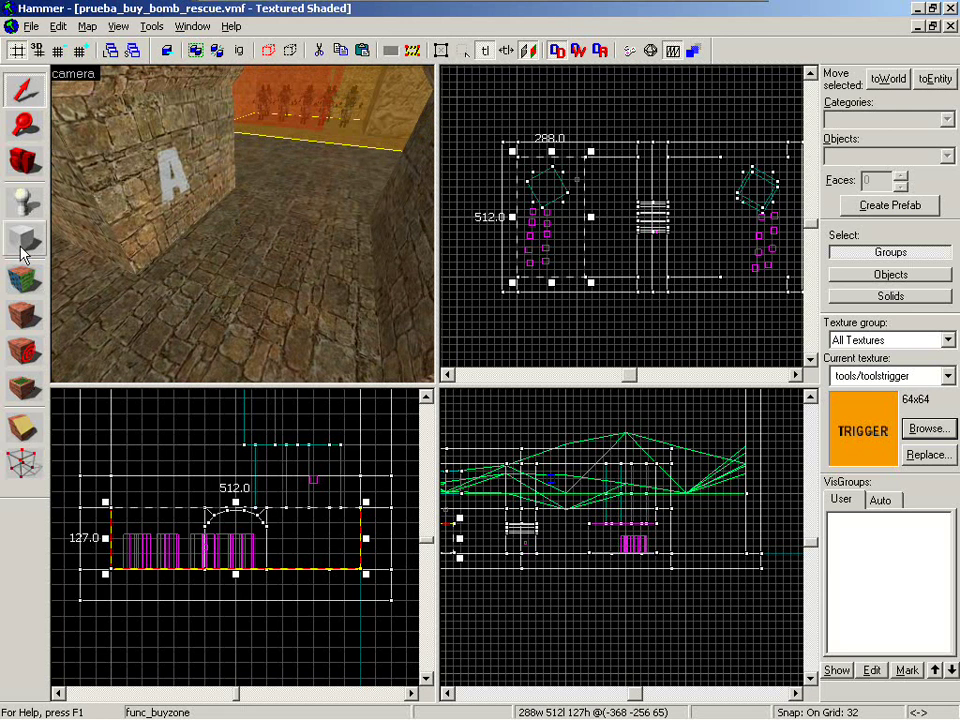
left_click(23, 249)
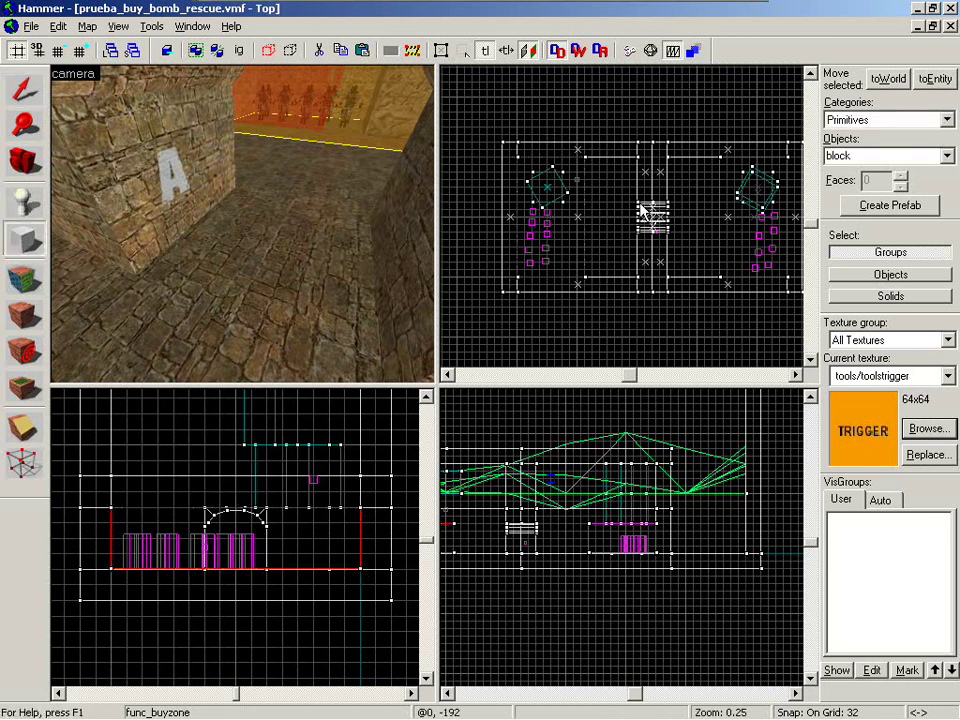
left_click_drag(638, 206, 664, 231)
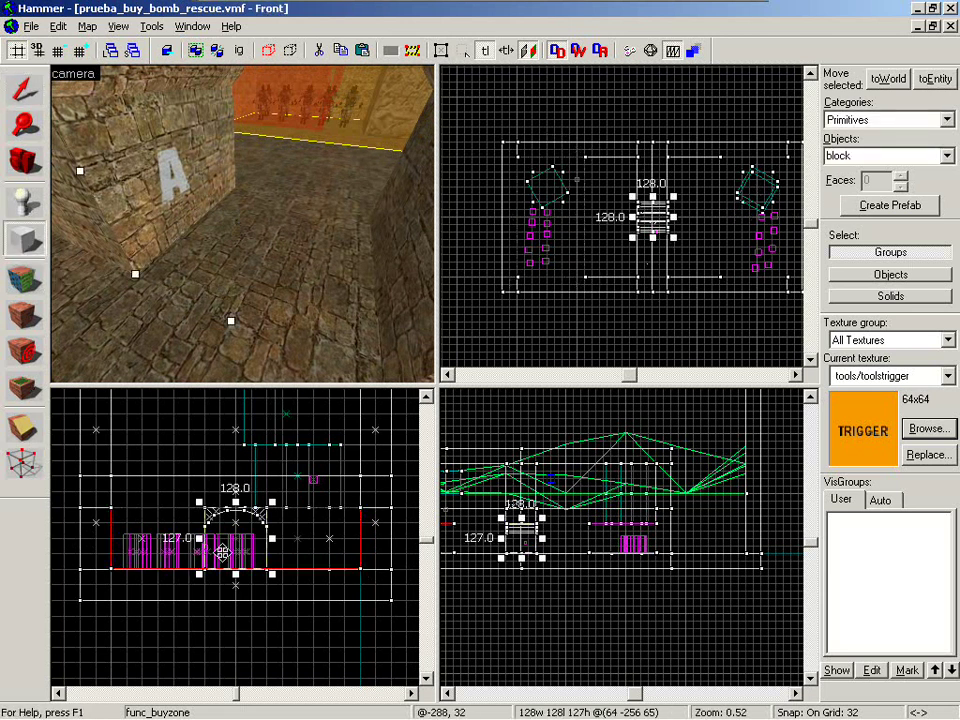
key("Return")
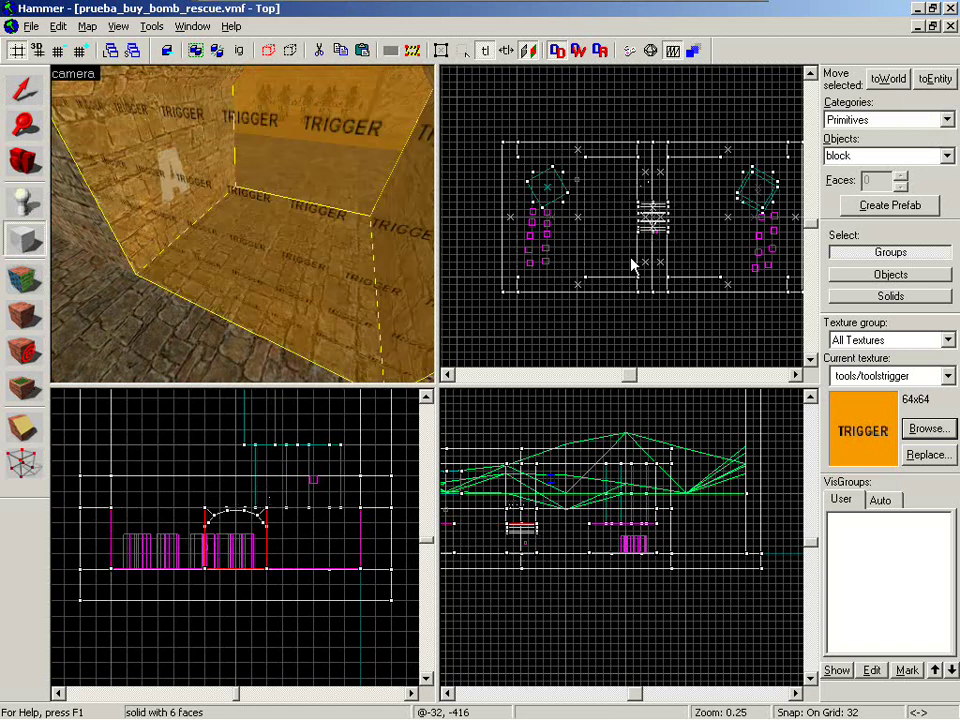
Tie the trigger block in the arched passage marked A to a func_bomb_target entity and apply the class.
key("s")
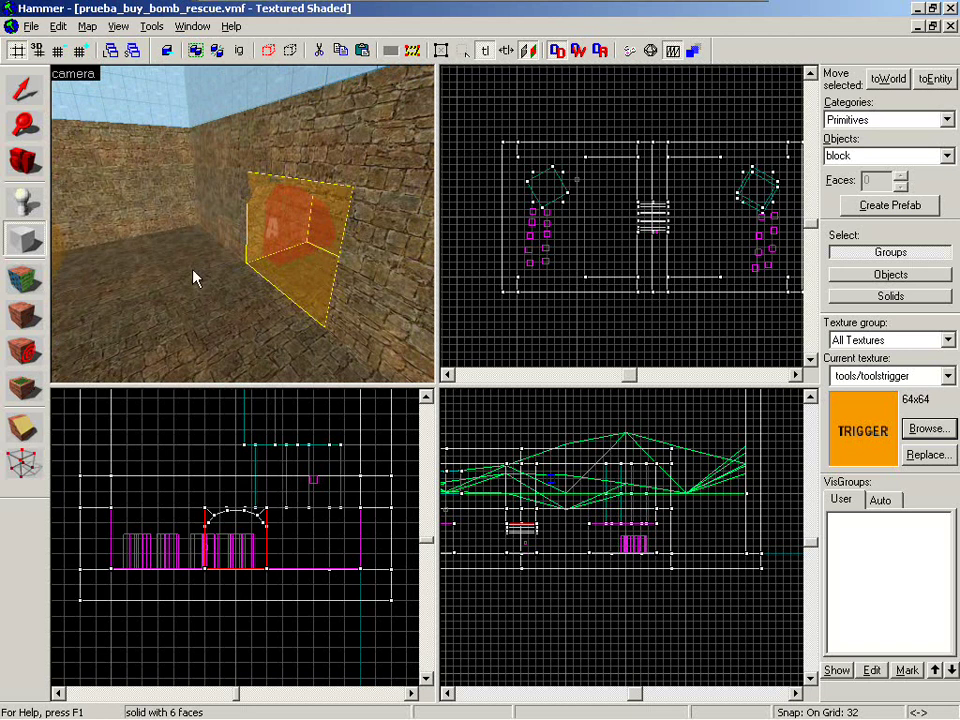
left_click(935, 79)
left_click(437, 221)
scroll(437, 243, "up", 6)
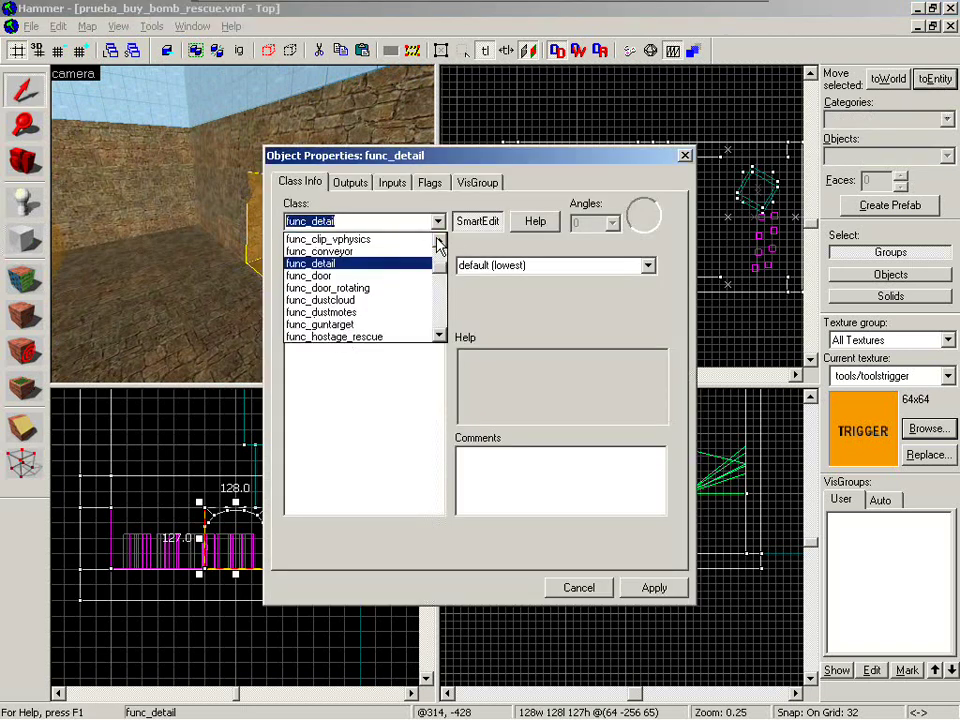
scroll(437, 243, "up", 1)
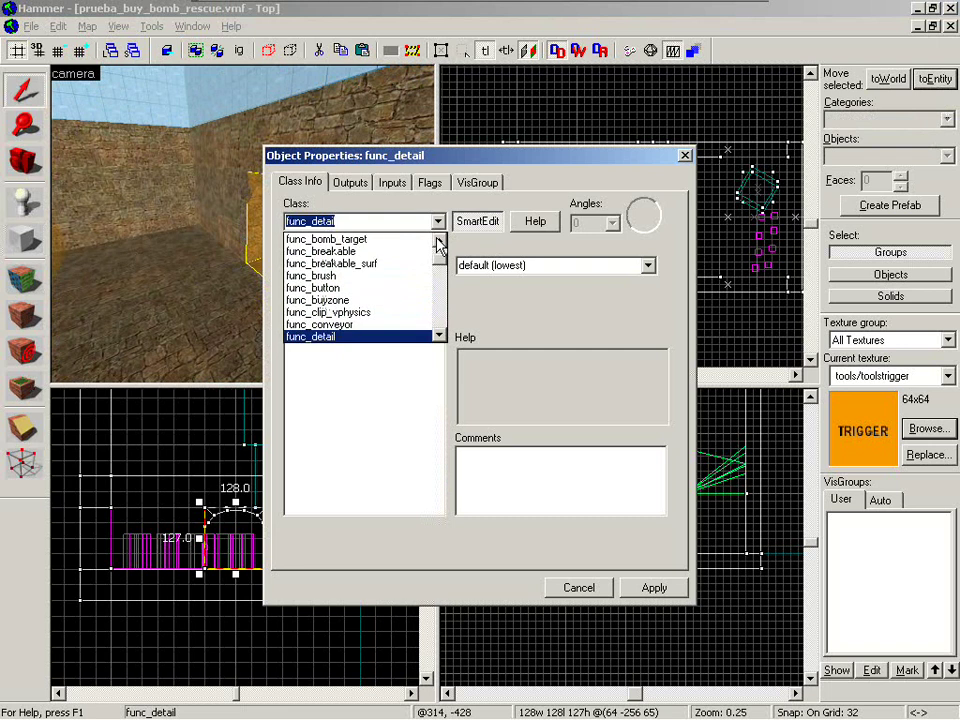
scroll(437, 243, "up", 1)
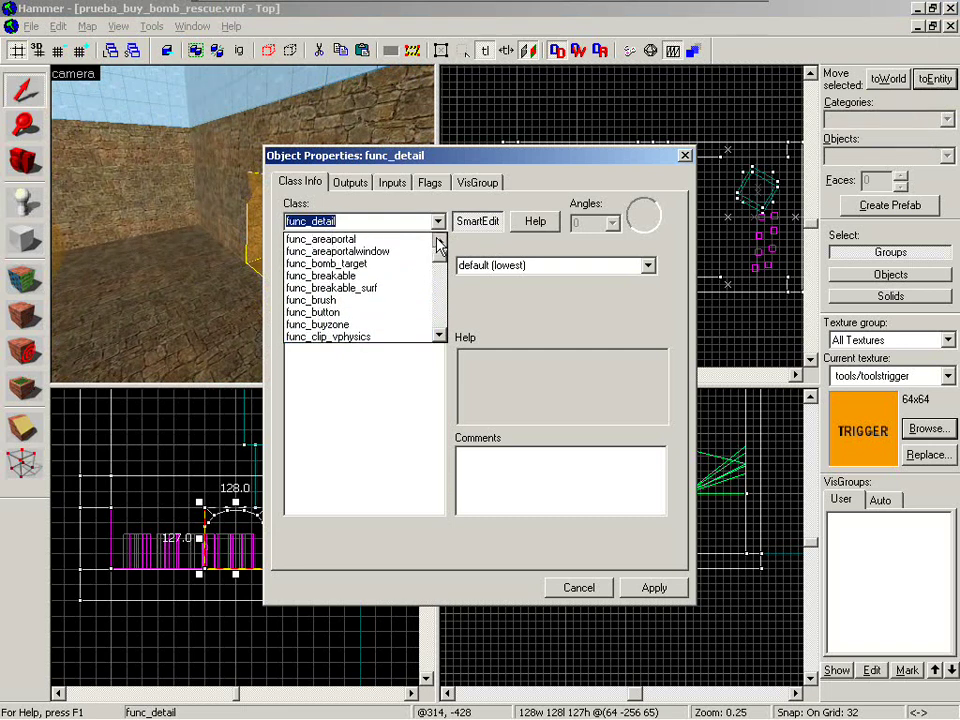
left_click(360, 271)
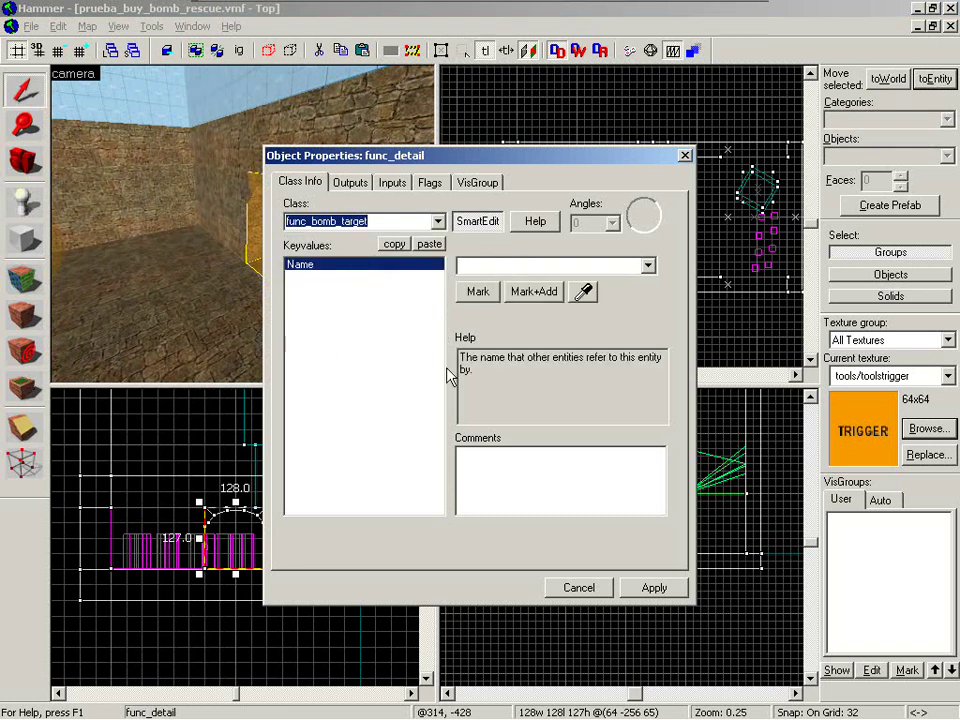
left_click(654, 588)
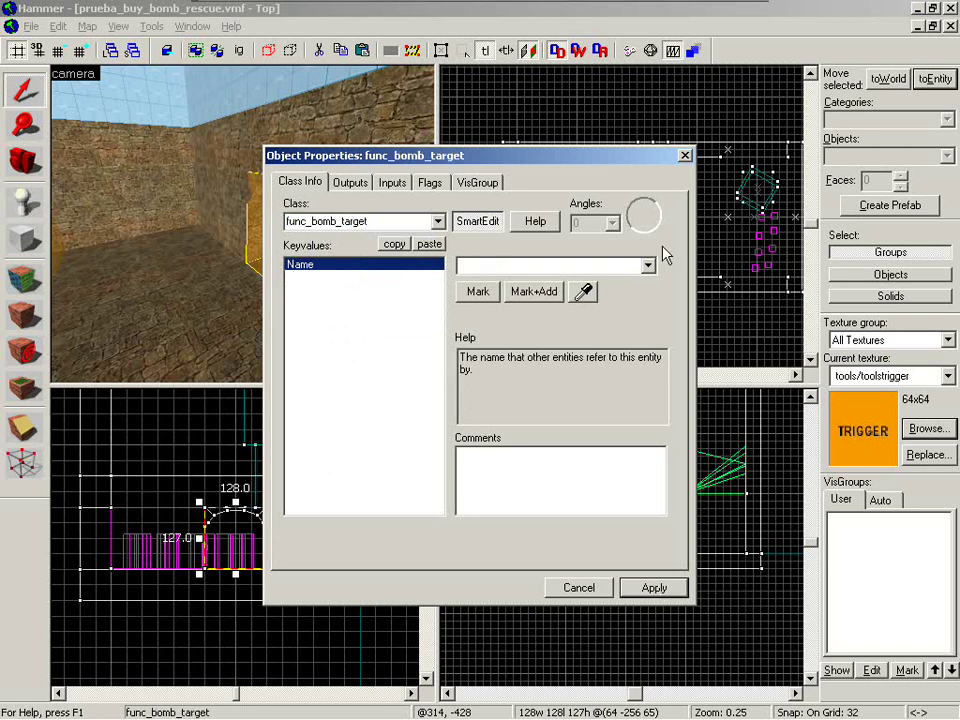
left_click(684, 156)
Examine how the bomb target volume fills the arched passage marked A from both sides in the 3D view.
key("z")
key("w")
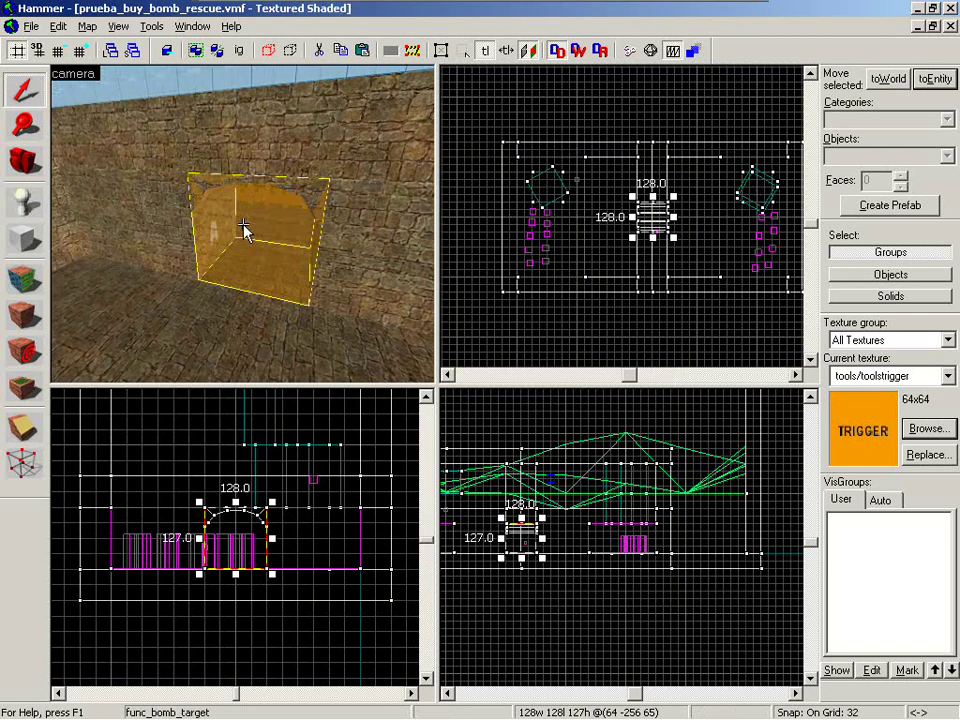
key("w")
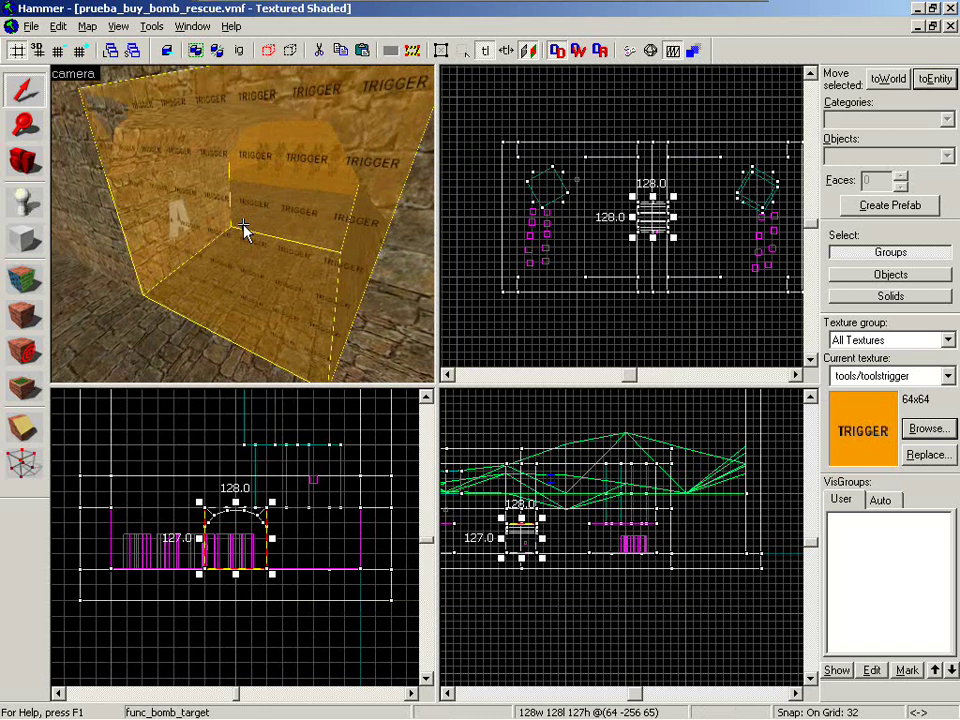
key("w")
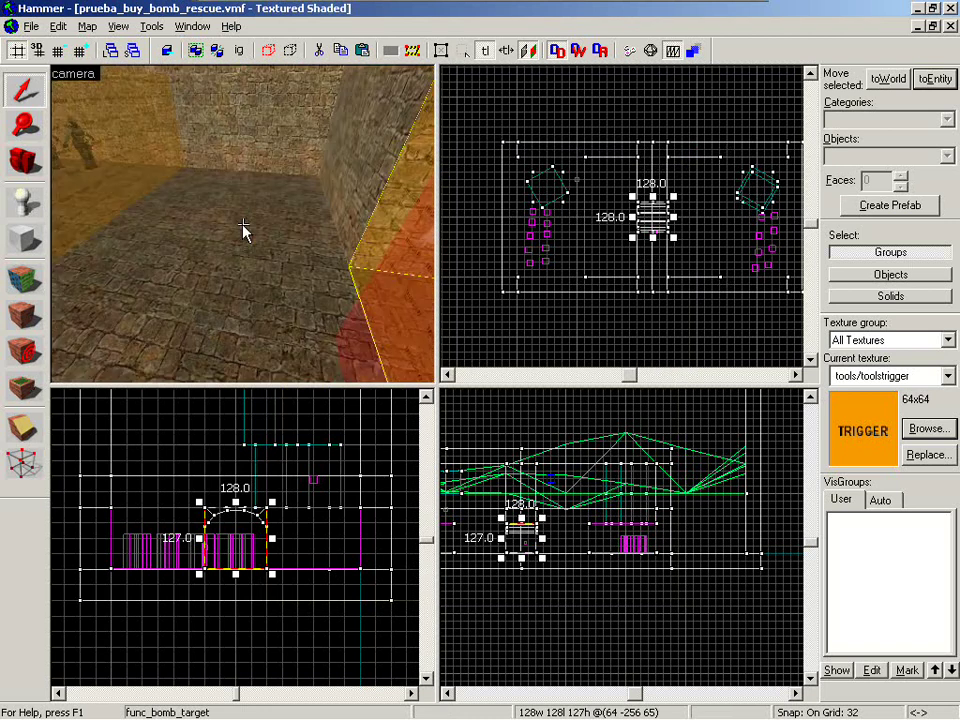
key("s")
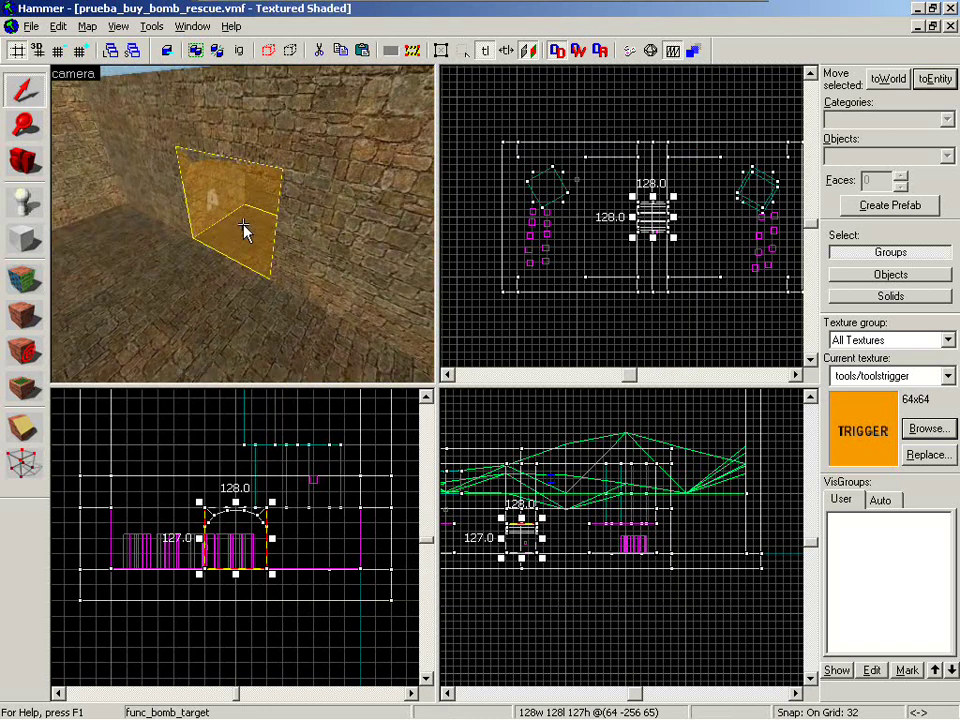
key("w")
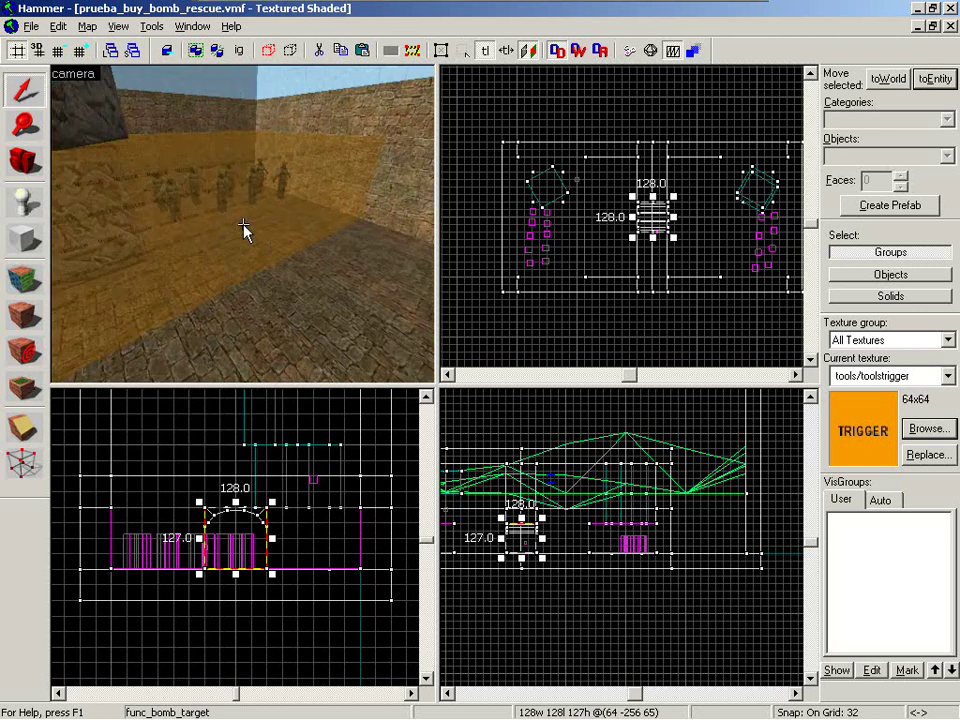
key("a")
key("d")
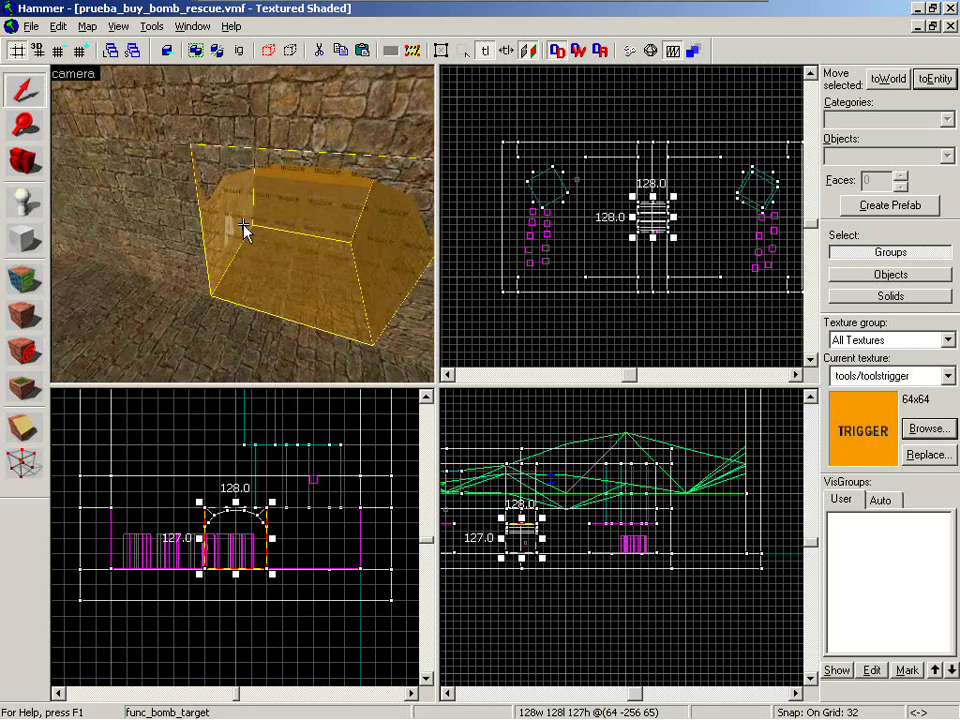
key("Right")
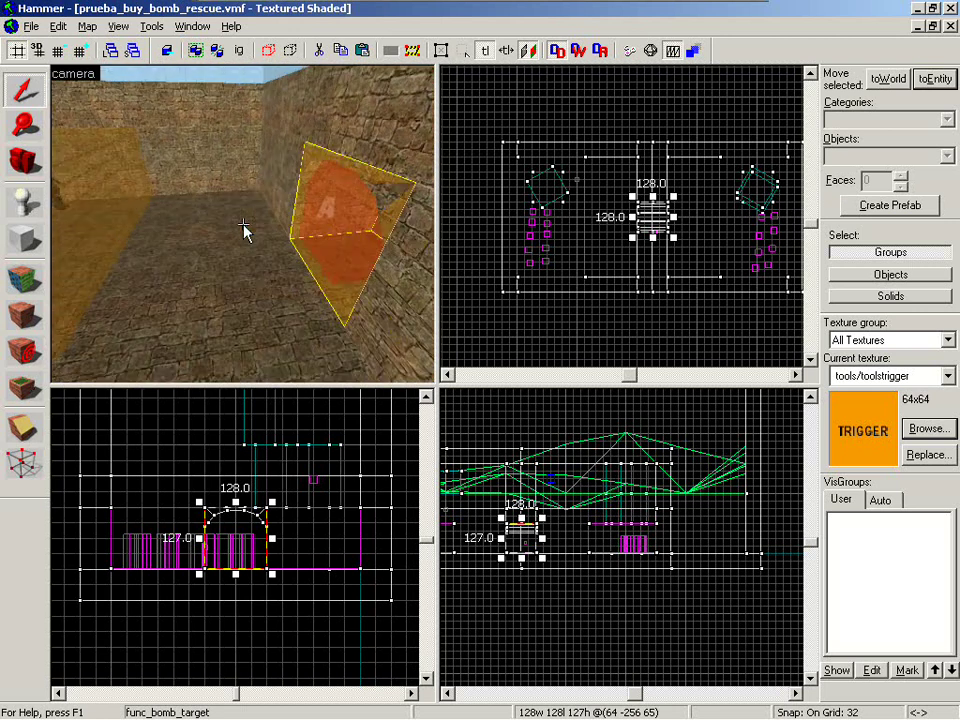
Copy the bomb target volume out of the passage onto the open floor beside it, centred at -128 -256 65.
key("ctrl+e")
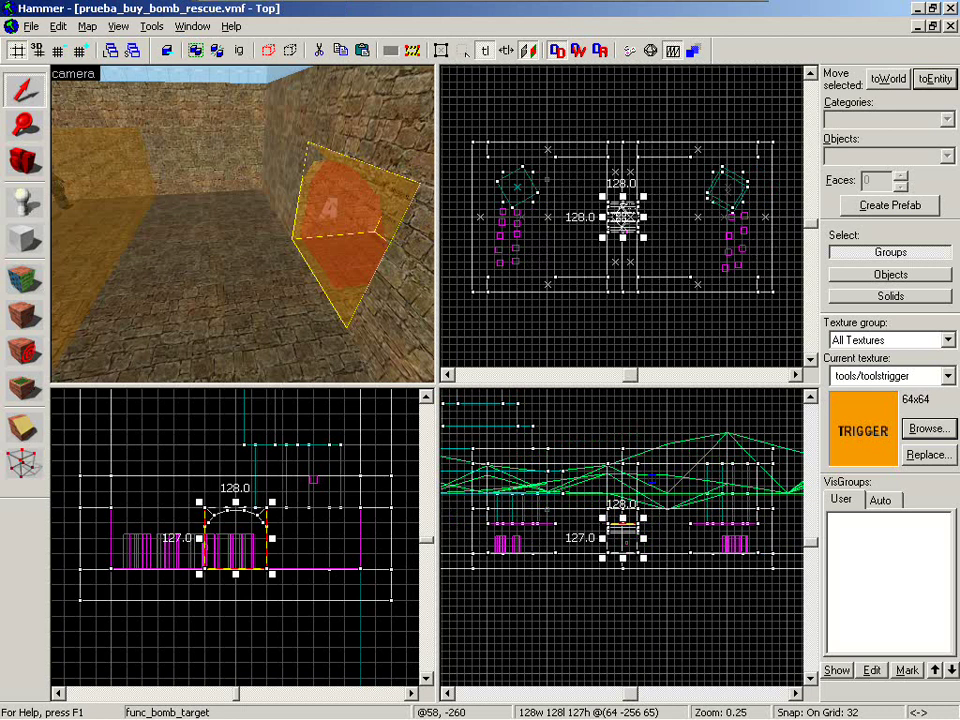
left_click(305, 247)
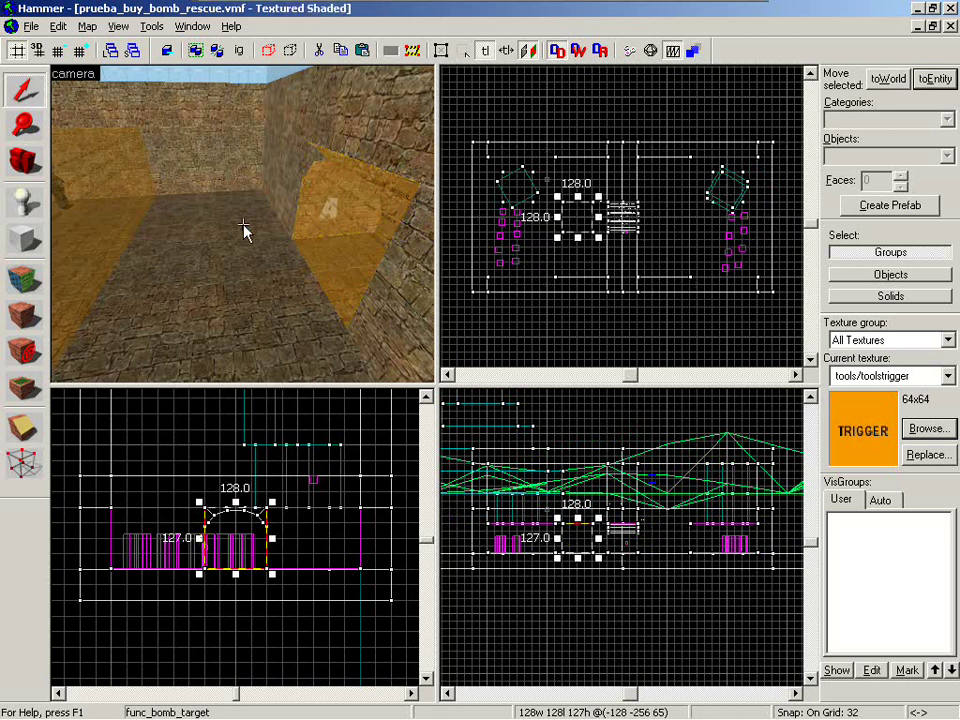
key("w")
key("s")
key("z")
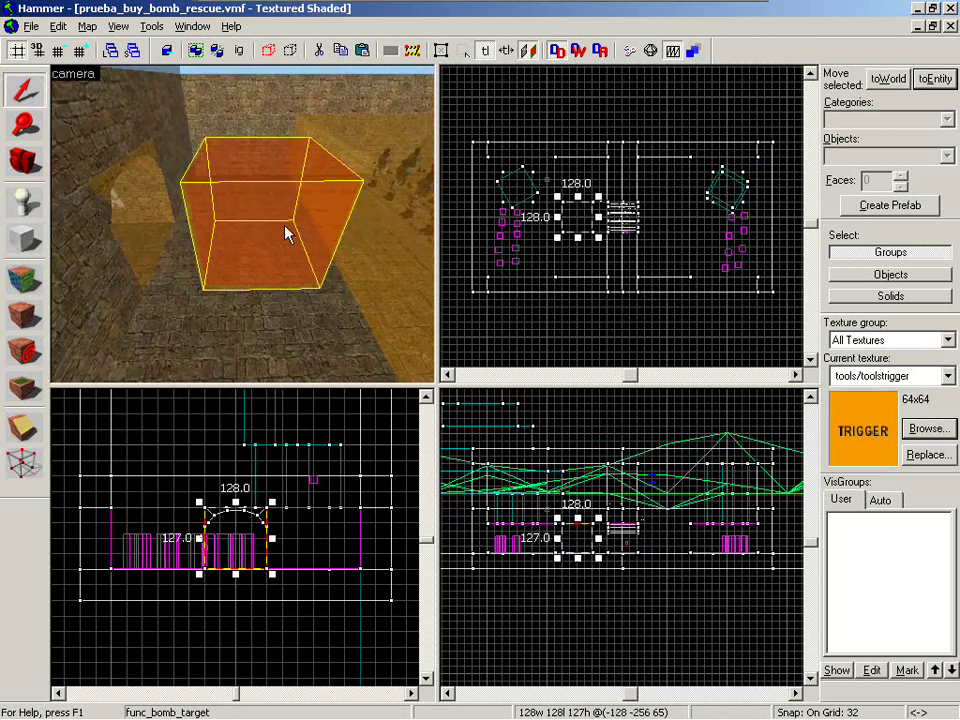
Change the copied volume's class to func_hostage_rescue and apply the properties.
double_click(285, 233)
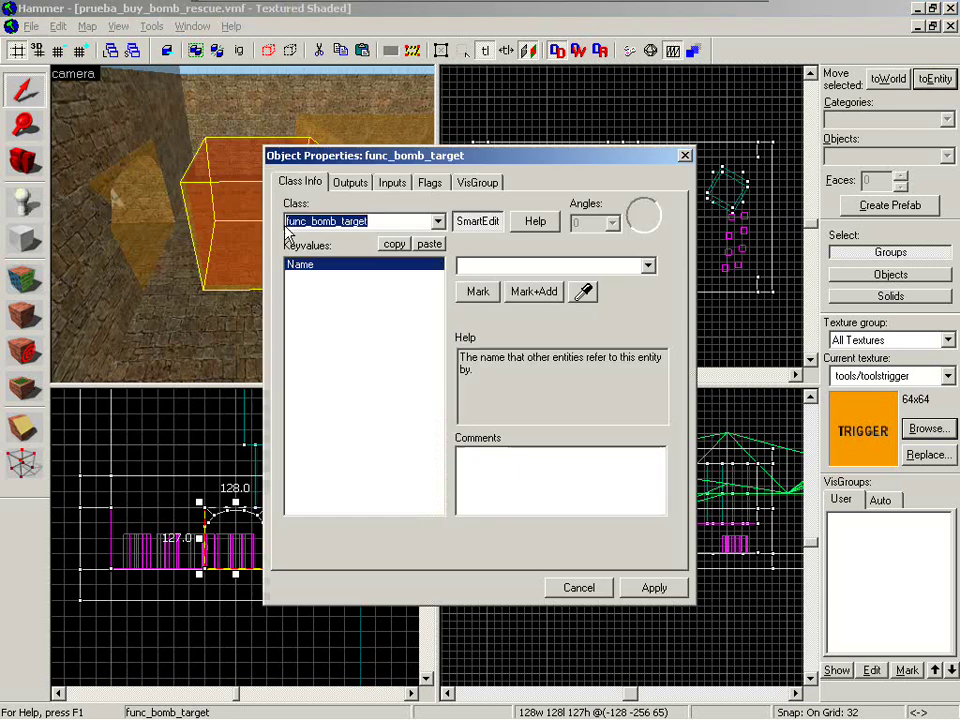
left_click(437, 222)
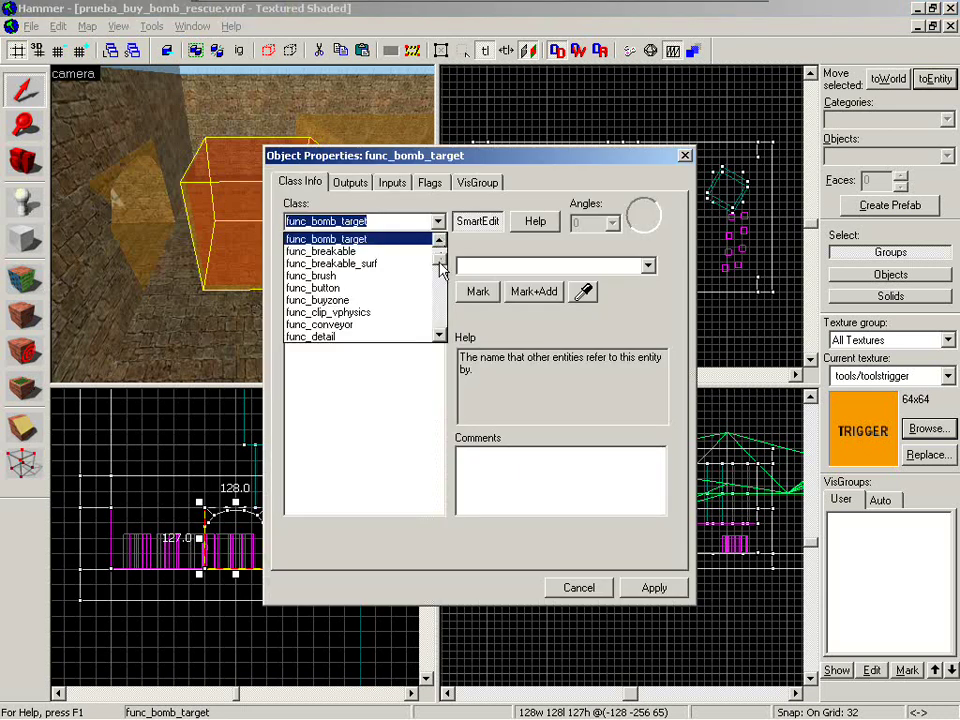
left_click_drag(438, 268, 441, 282)
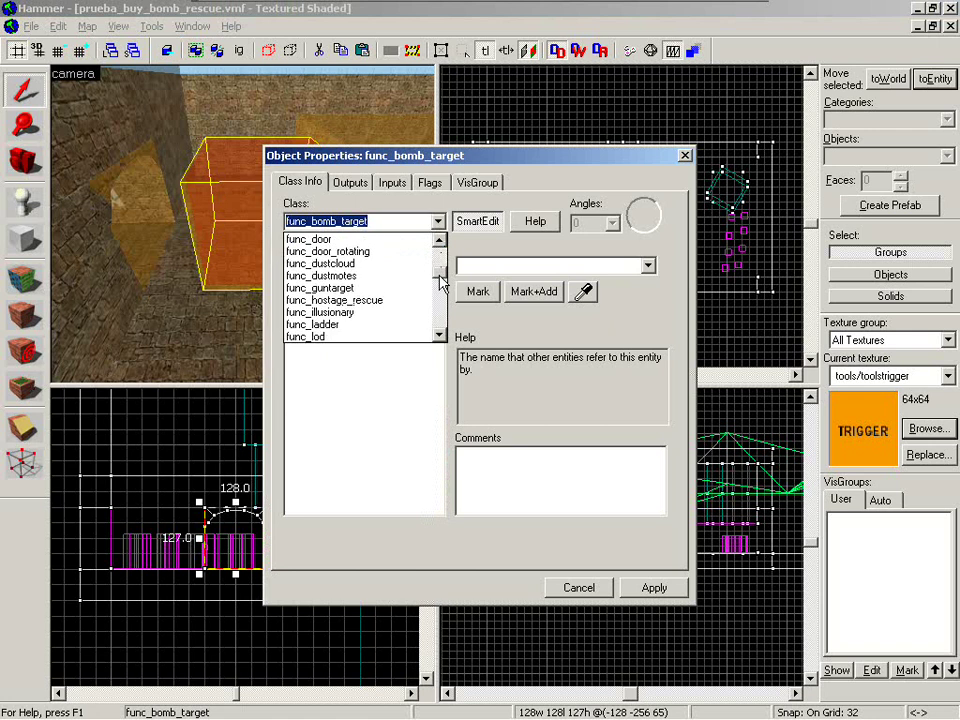
left_click(341, 301)
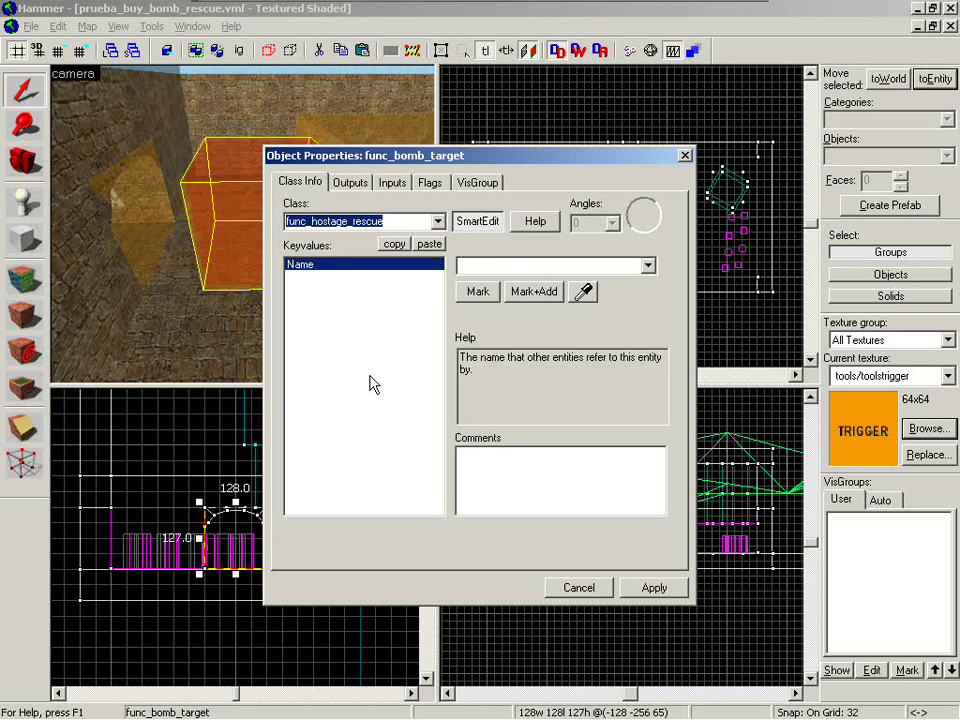
left_click(658, 588)
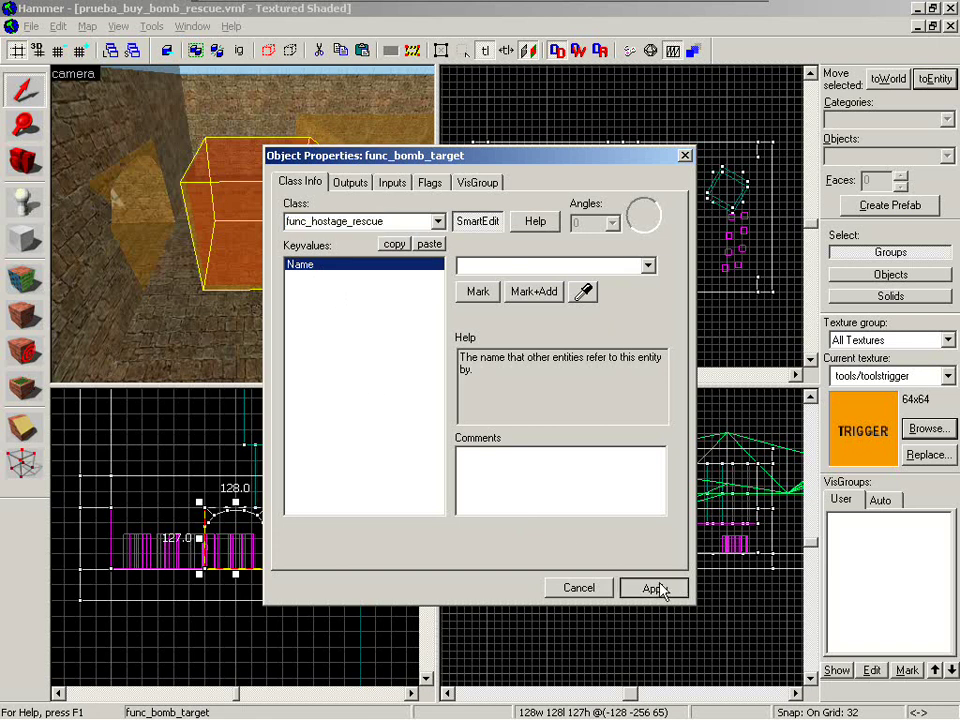
left_click(686, 156)
key("z")
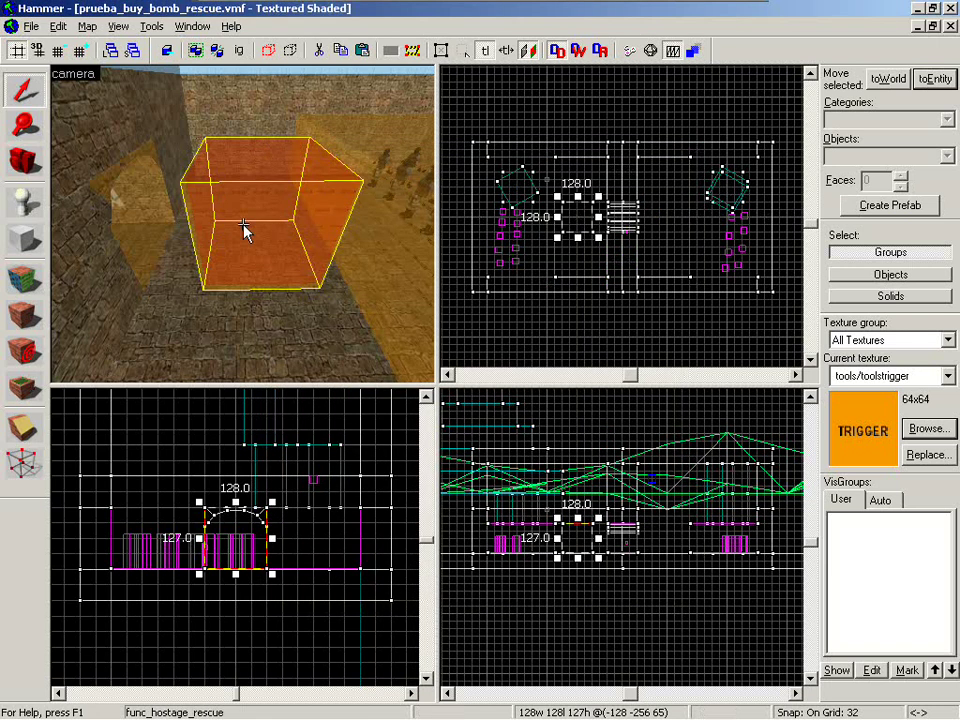
Inspect the buy zone, bomb target and hostage rescue volumes around the passage, selecting each to check its class.
key("a")
key("a")
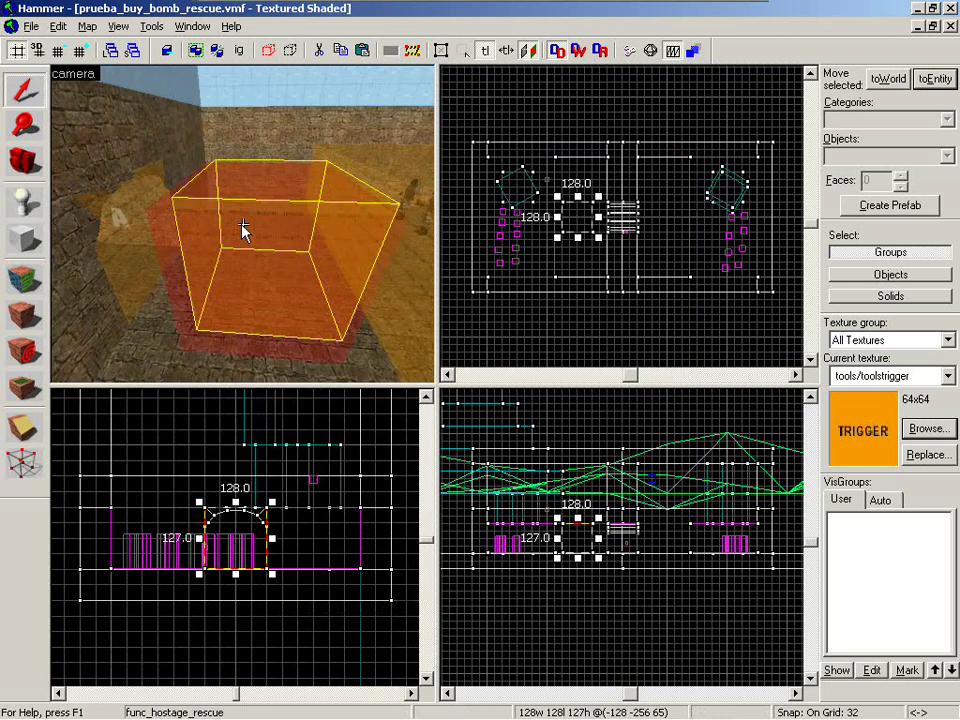
key("a")
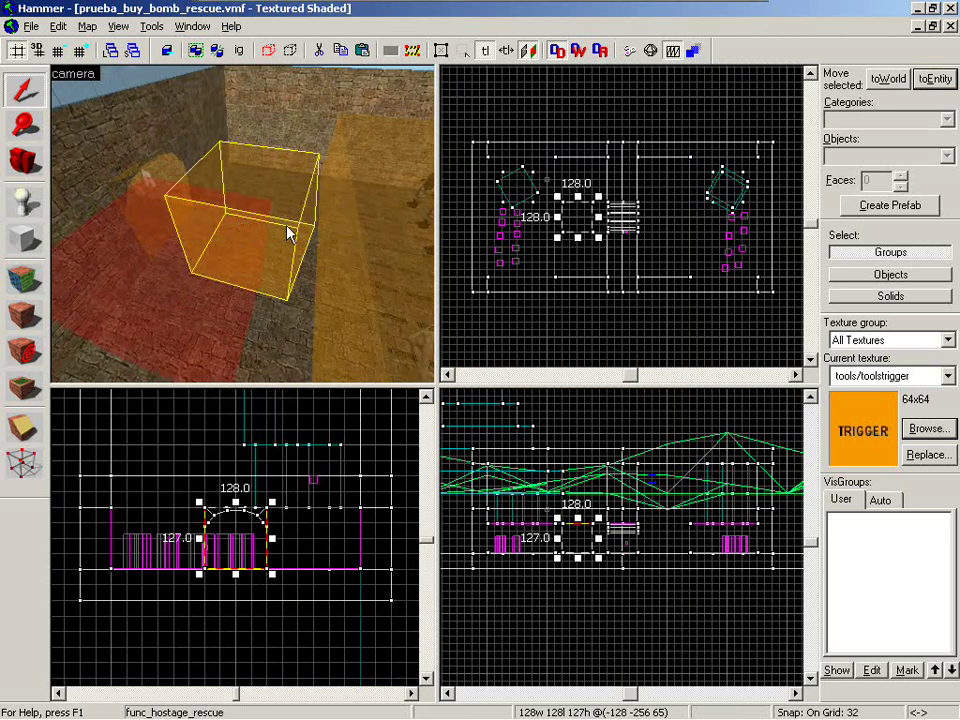
key("Right")
left_click(243, 228)
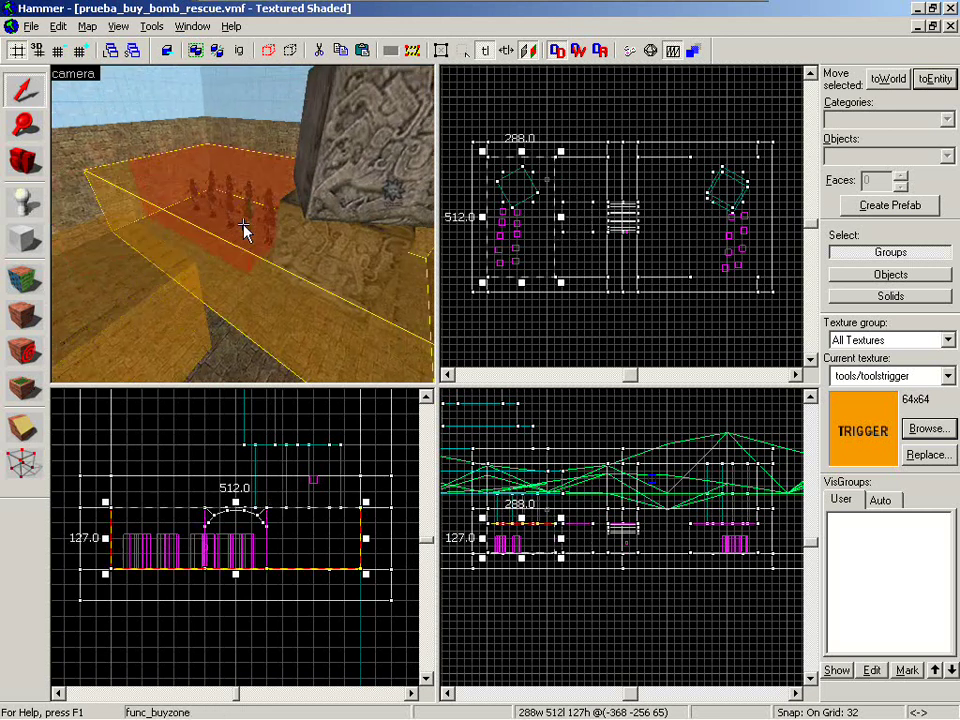
left_click(243, 228)
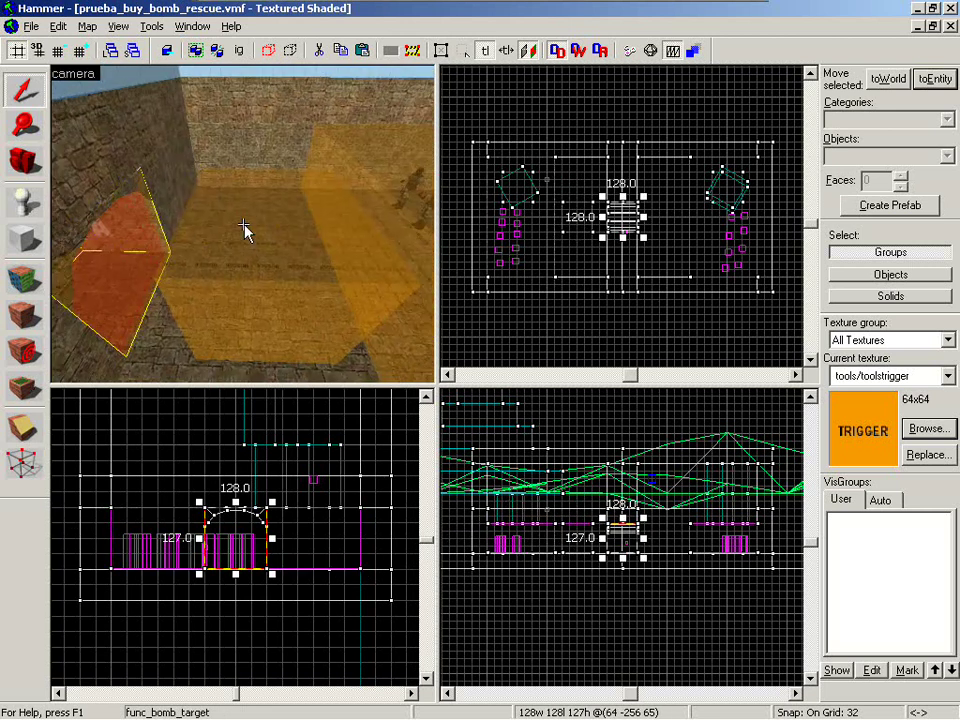
left_click(243, 228)
key("a")
key("d")
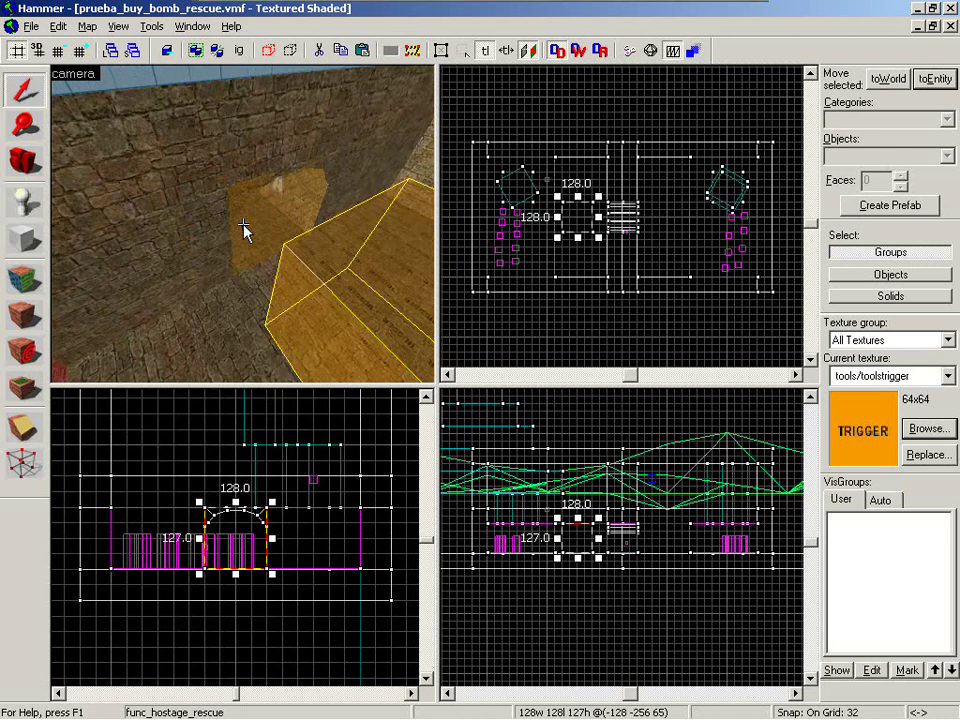
key("Right")
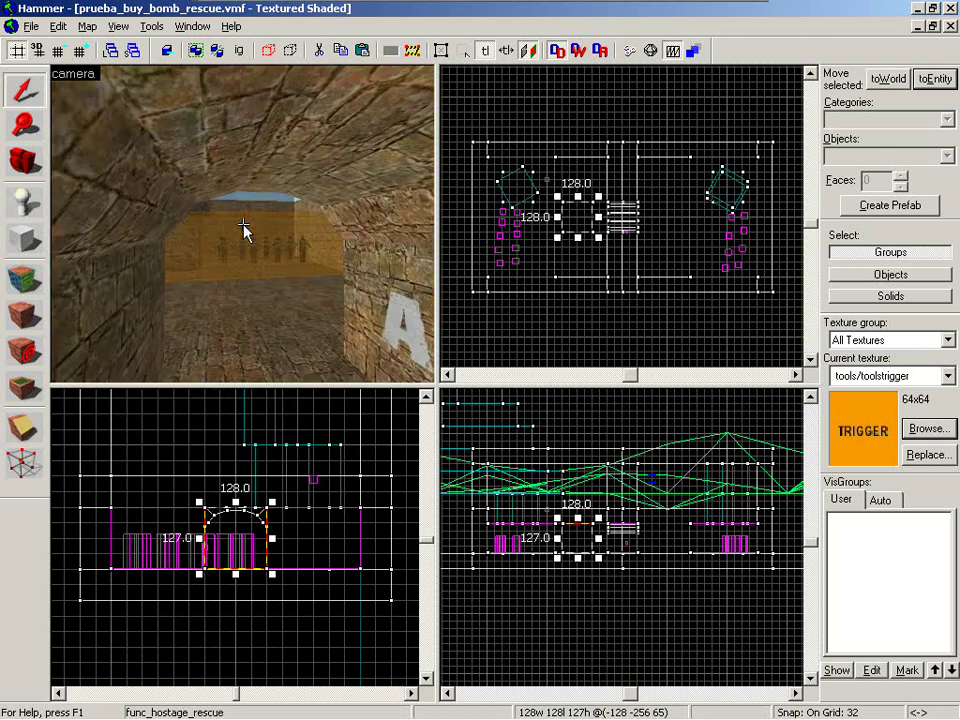
key("w")
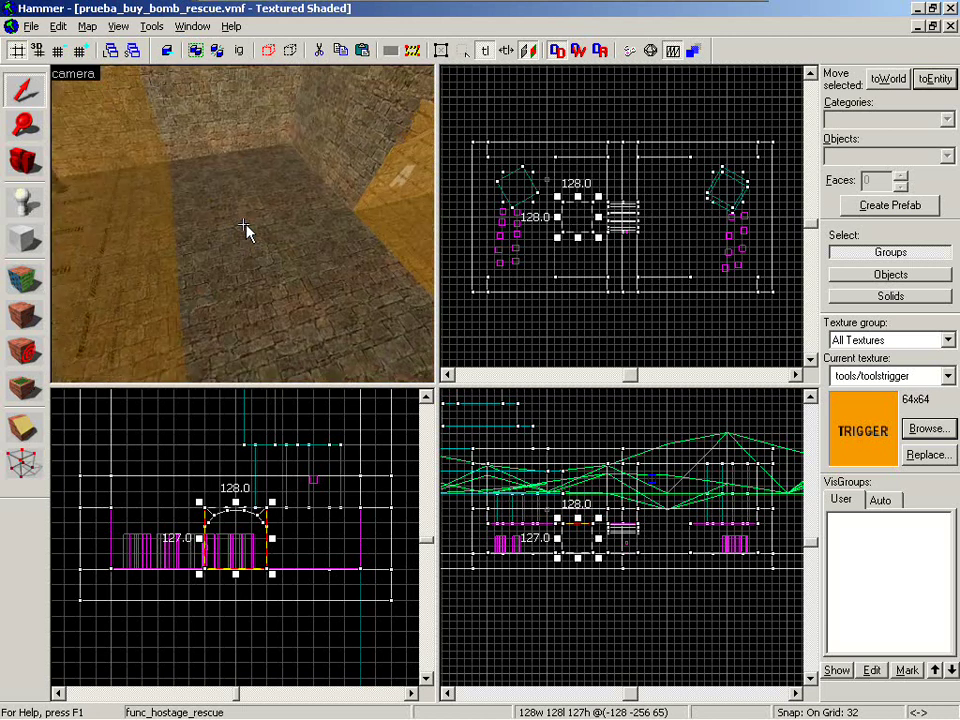
key("s")
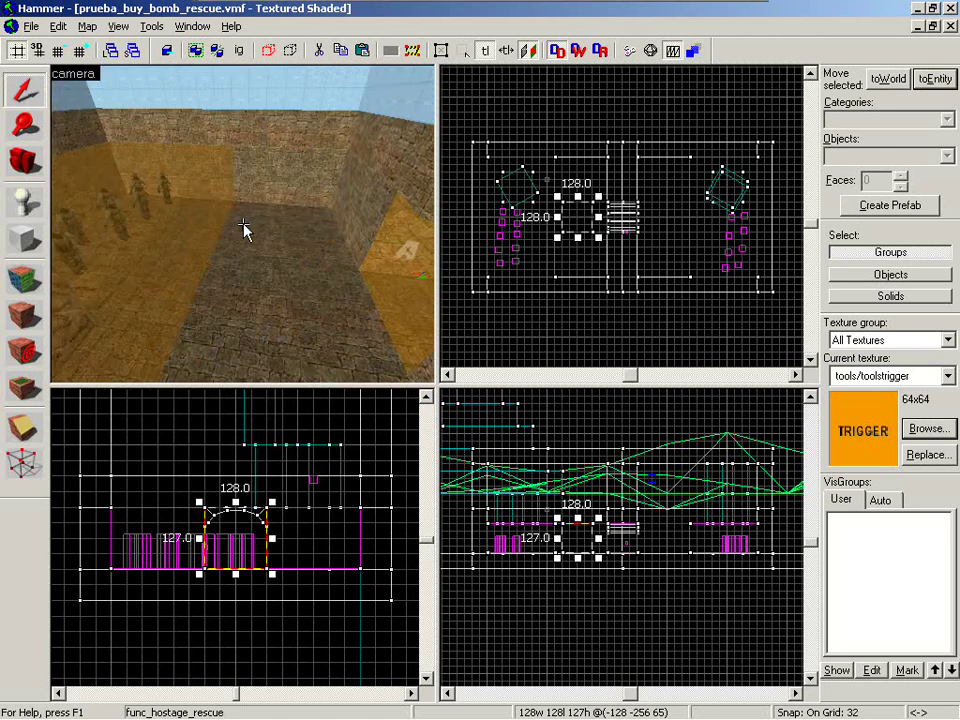
key("Right")
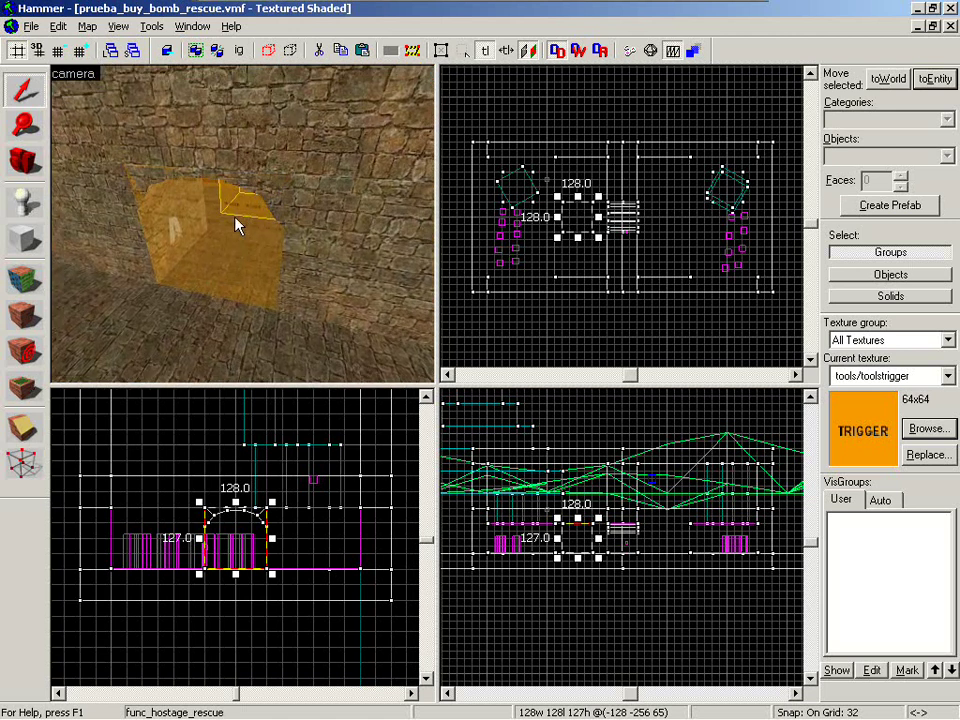
Delete the bomb target volume in the arched passage and the hostage rescue volume beyond it.
left_click(238, 226)
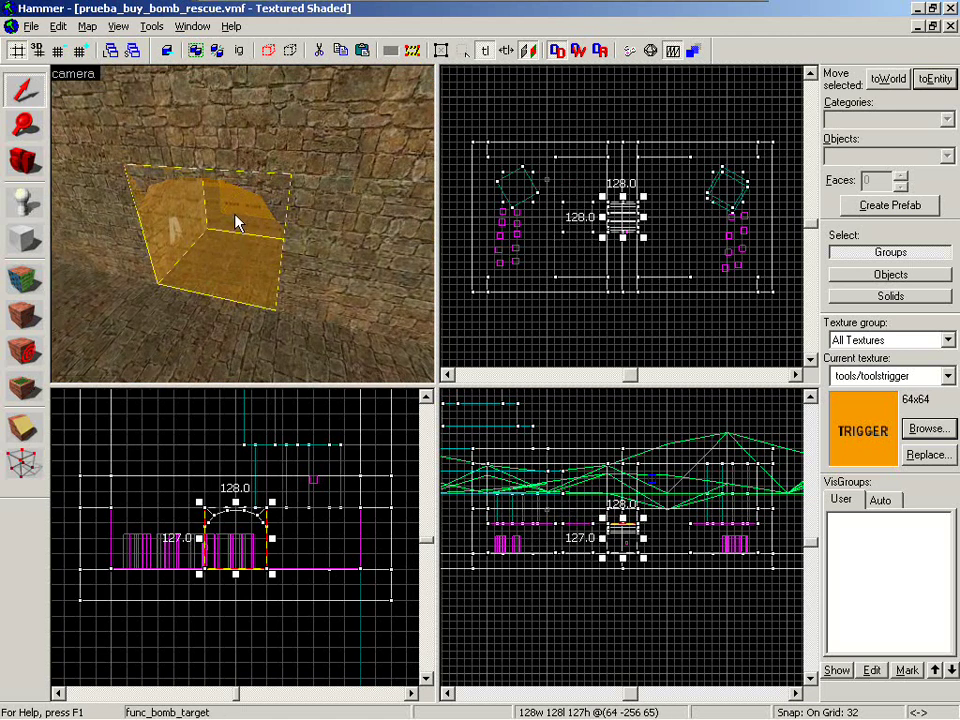
key("Delete")
left_click(237, 213)
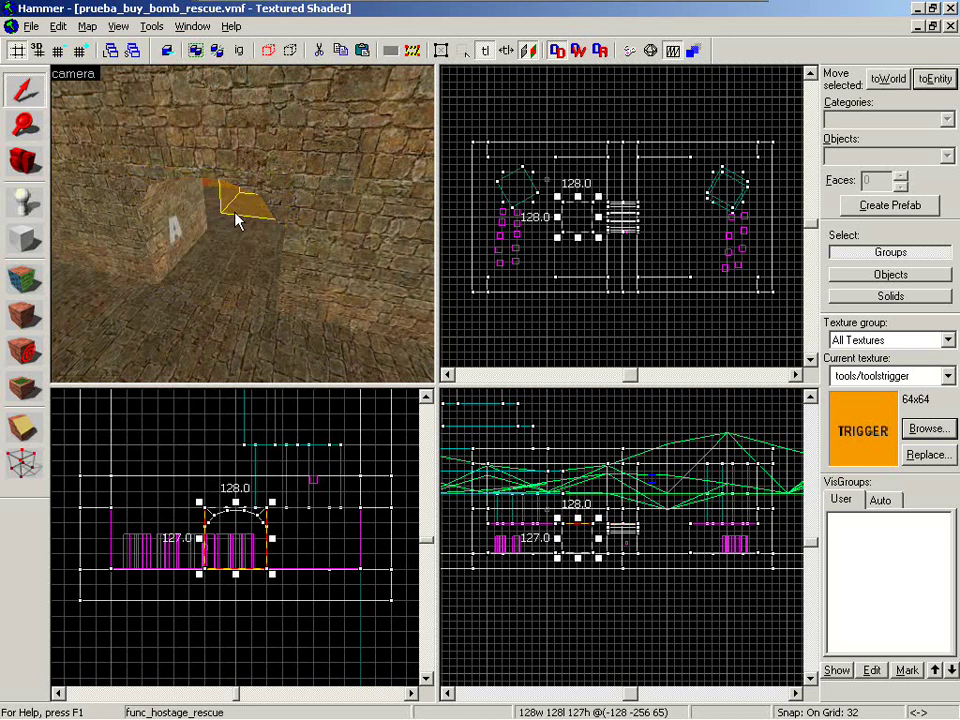
key("Delete")
key("Up")
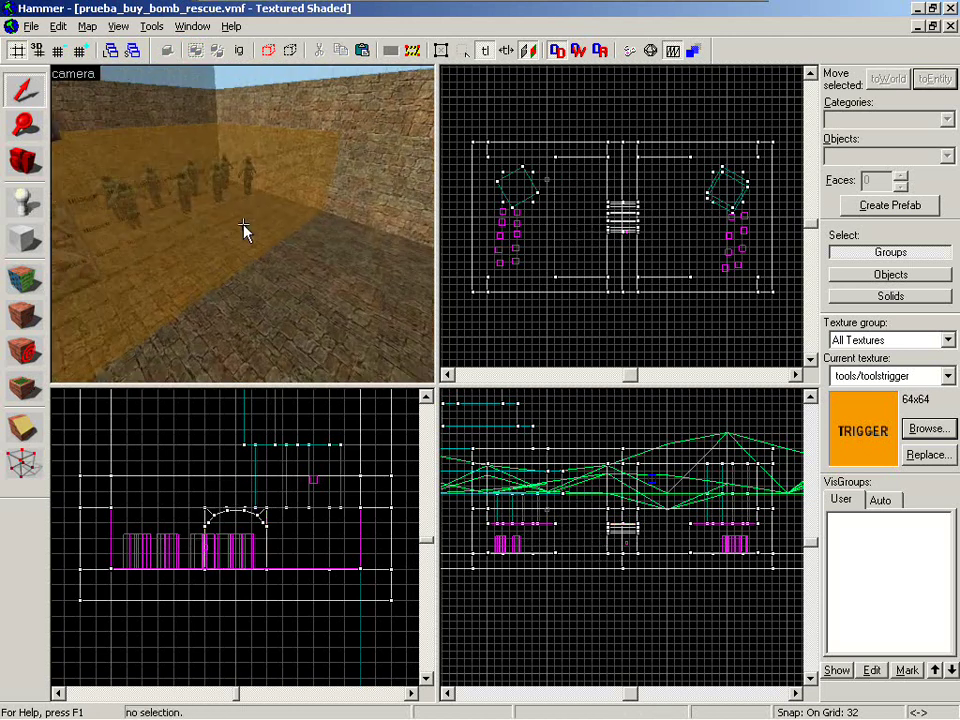
key("w")
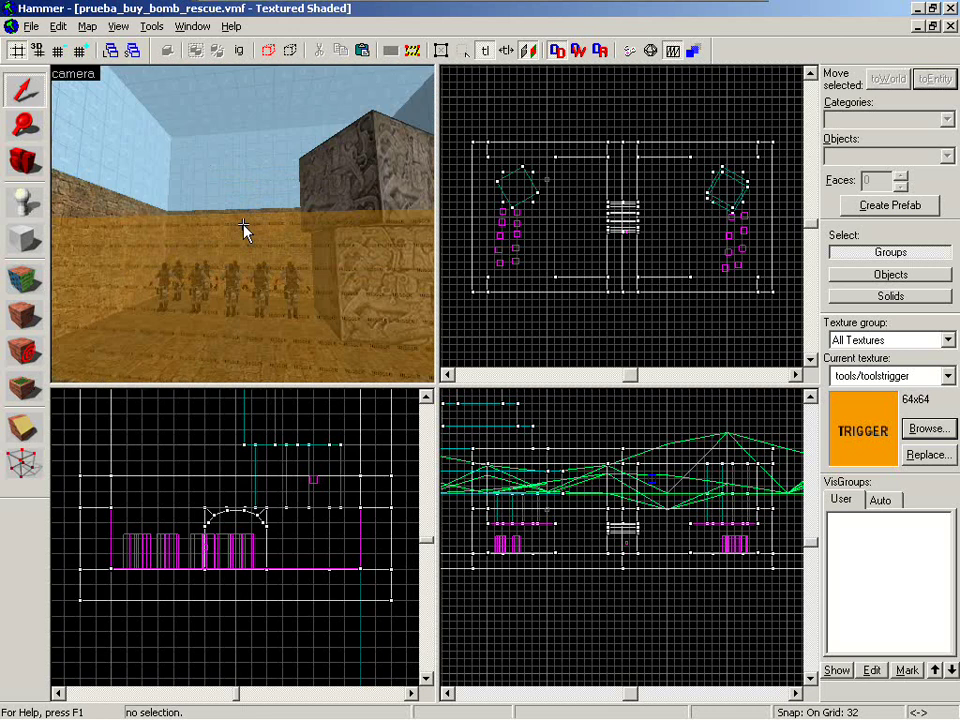
key("w")
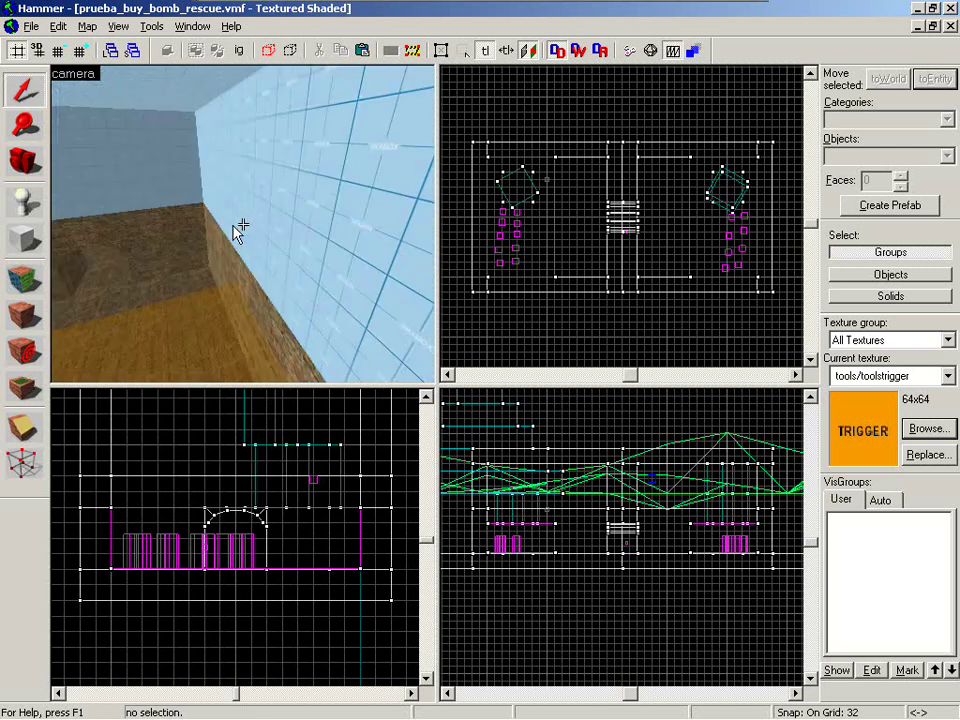
key("Page_Down")
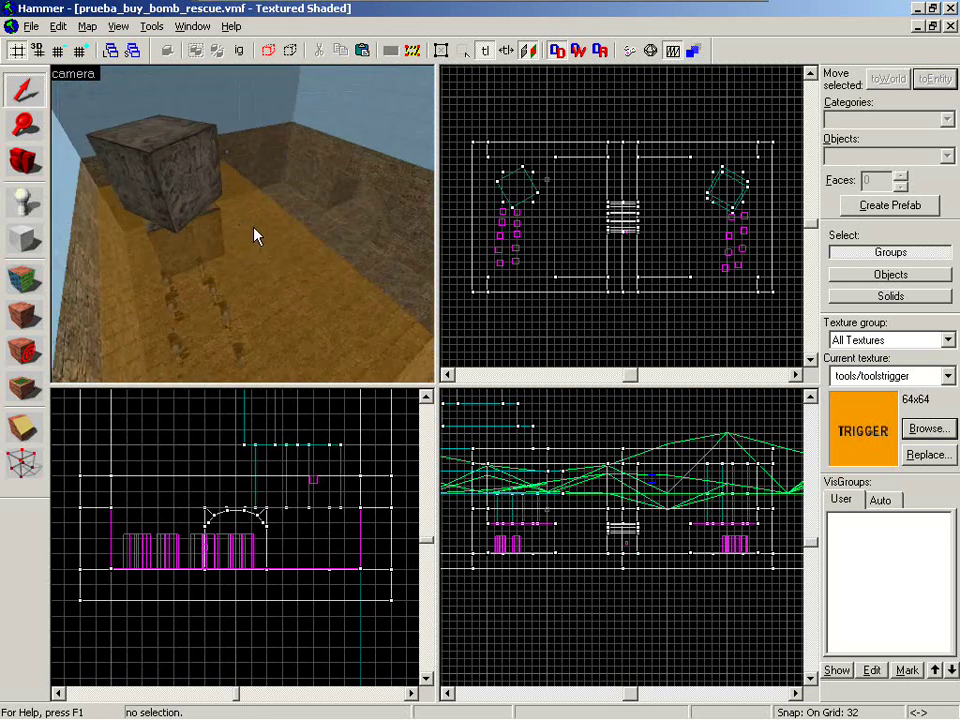
key("Right")
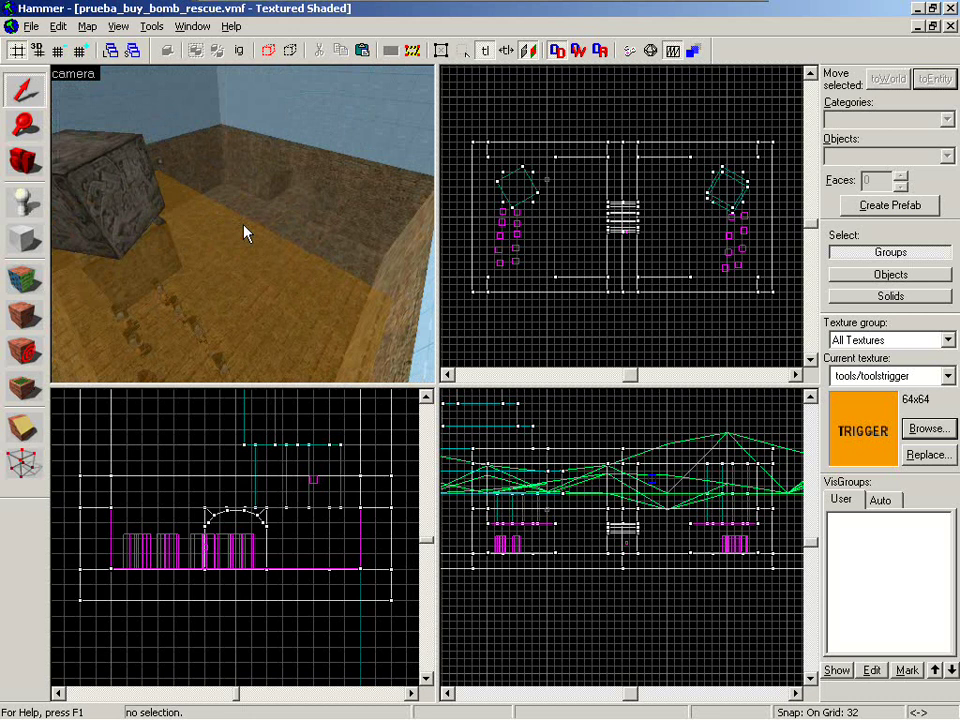